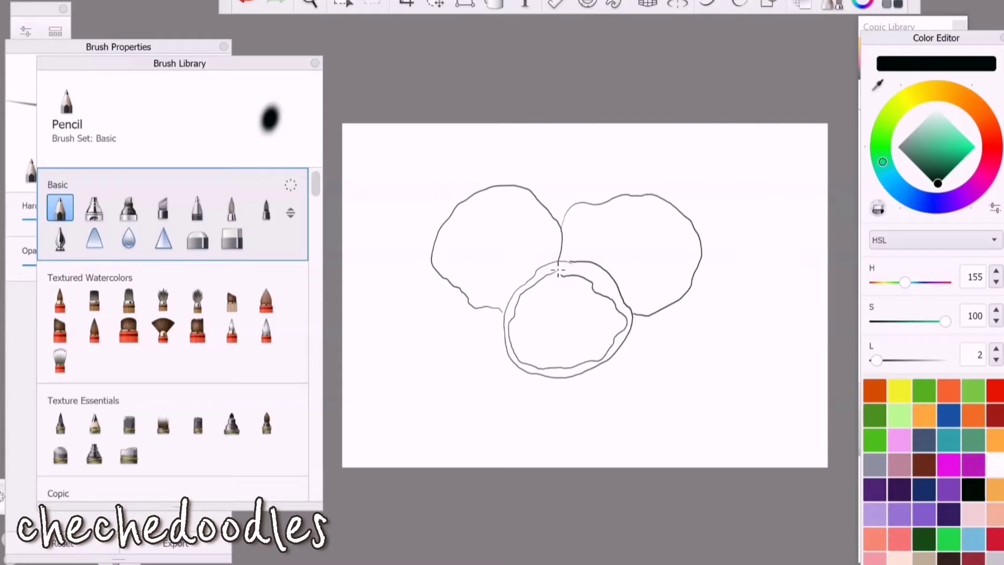
# - Add a new layer above the line sketch and set the paint color to bright orange (H 17, S 100, L 56)
pyautogui.click(807, 4)
pyautogui.click(887, 218)
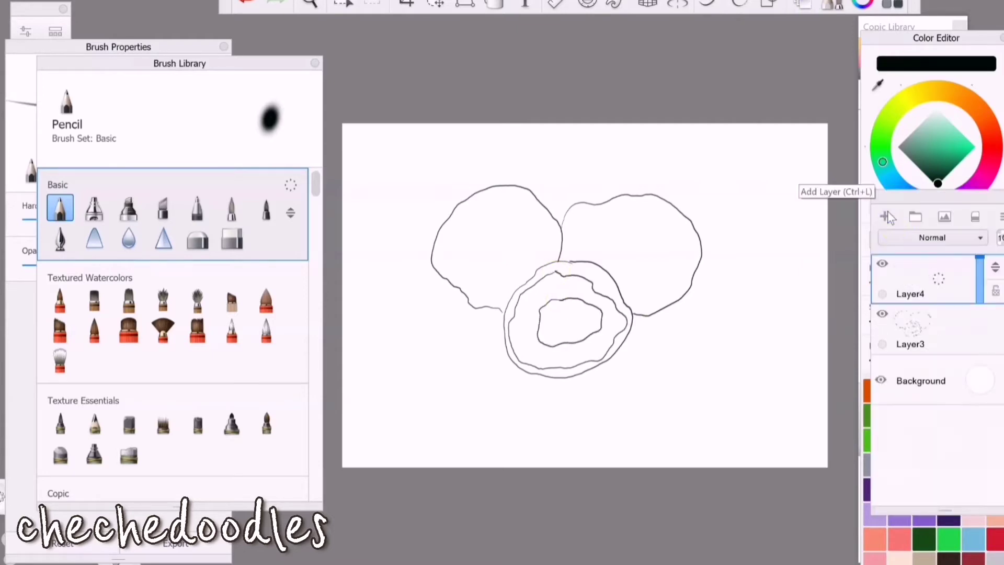
pyautogui.click(988, 125)
pyautogui.moveTo(966, 147); pyautogui.dragTo(985, 146)
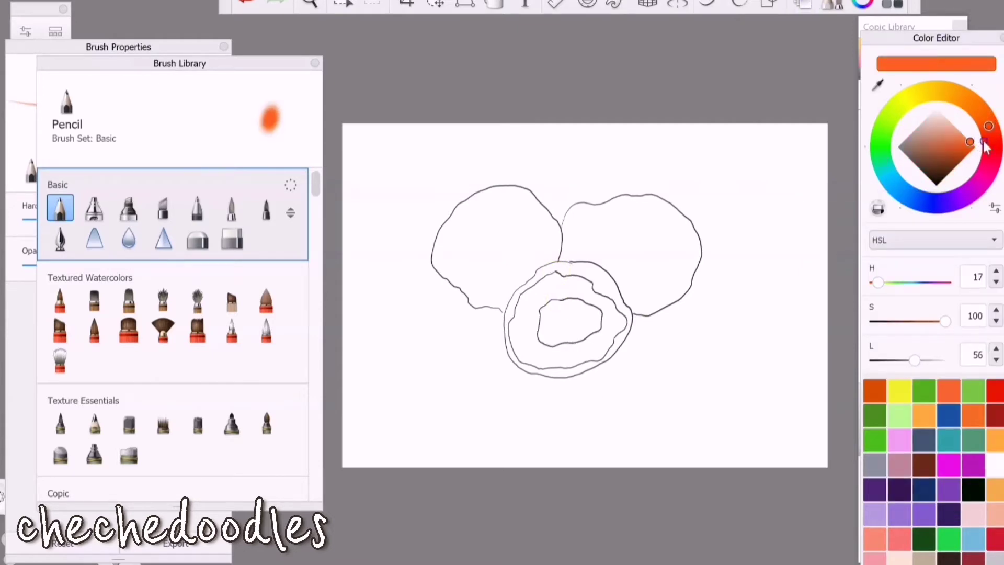
# - Fill the two back fruits and the front fruit's outer rim with the orange base color using the Wet Frayed Bristles brush
pyautogui.moveTo(318, 193); pyautogui.dragTo(316, 287)
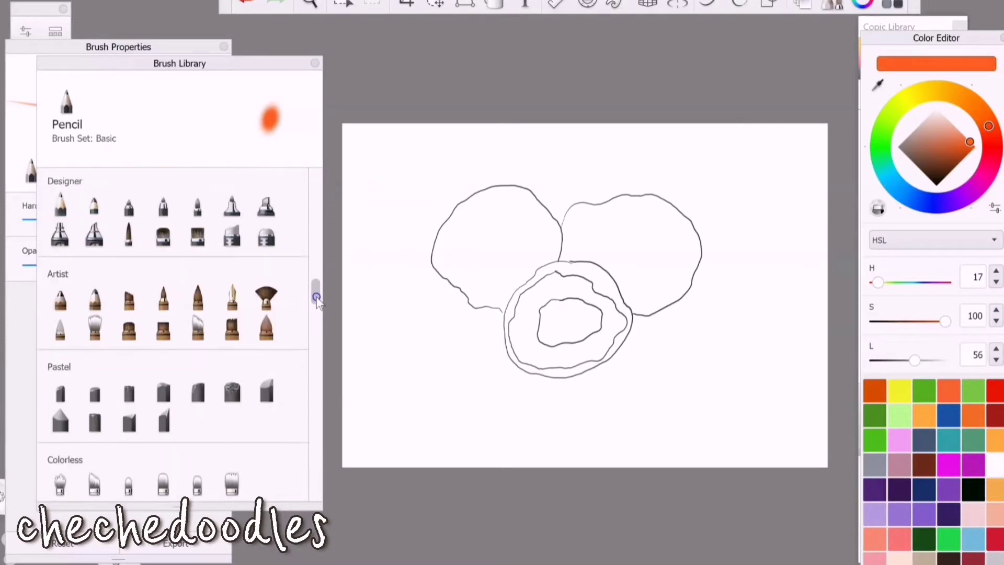
pyautogui.click(266, 327)
pyautogui.click(149, 48)
pyautogui.moveTo(491, 196)
pyautogui.mouseDown()
pyautogui.moveTo(463, 212)
pyautogui.moveTo(455, 277)
pyautogui.moveTo(471, 296)
pyautogui.moveTo(499, 301)
pyautogui.moveTo(556, 254)
pyautogui.moveTo(533, 203)
pyautogui.moveTo(486, 195)
pyautogui.moveTo(470, 272)
pyautogui.moveTo(516, 262)
pyautogui.moveTo(480, 246)
pyautogui.moveTo(509, 238)
pyautogui.moveTo(490, 197)
pyautogui.mouseUp()
pyautogui.moveTo(566, 250)
pyautogui.mouseDown()
pyautogui.moveTo(635, 197)
pyautogui.moveTo(630, 313)
pyautogui.moveTo(630, 217)
pyautogui.moveTo(562, 256)
pyautogui.mouseUp()
pyautogui.moveTo(674, 230); pyautogui.dragTo(640, 292)
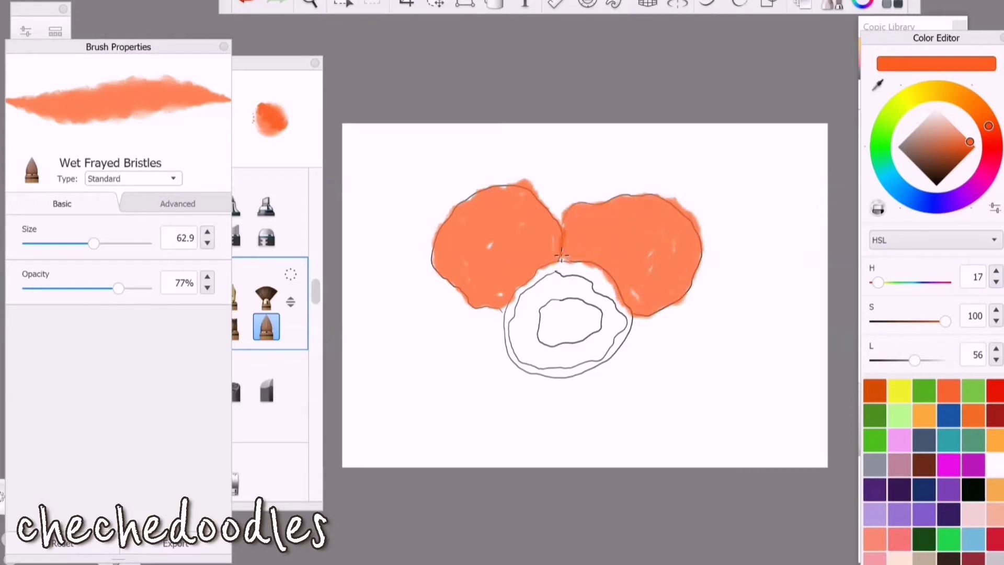
pyautogui.moveTo(539, 271)
pyautogui.mouseDown()
pyautogui.moveTo(520, 366)
pyautogui.moveTo(617, 348)
pyautogui.moveTo(596, 280)
pyautogui.moveTo(540, 270)
pyautogui.moveTo(605, 355)
pyautogui.mouseUp()
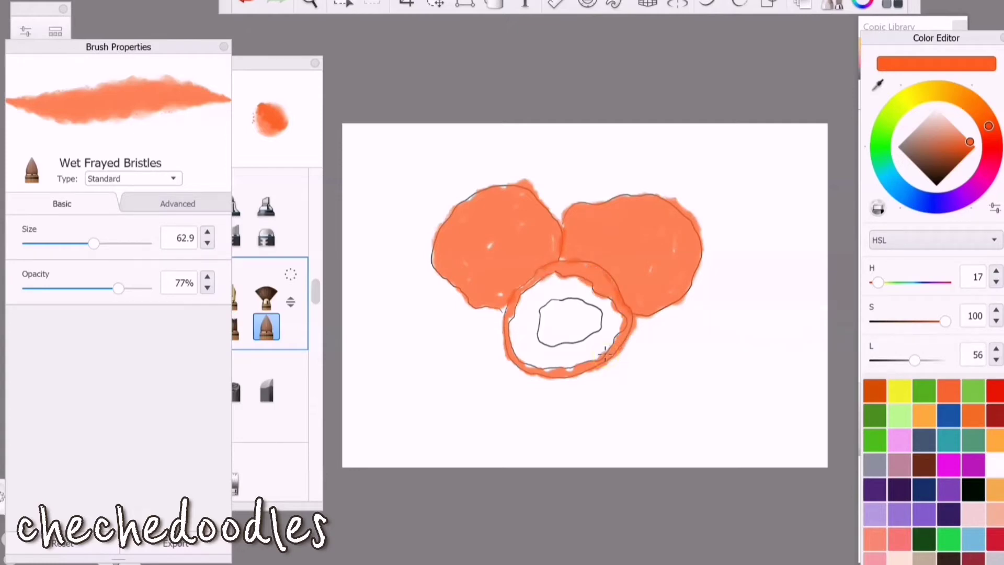
# - Shade the left fruit's inner and lower edges and the front fruit's rim in darker orange (H 14, S 89, L 47)
pyautogui.moveTo(989, 127); pyautogui.dragTo(962, 146)
pyautogui.click(884, 215)
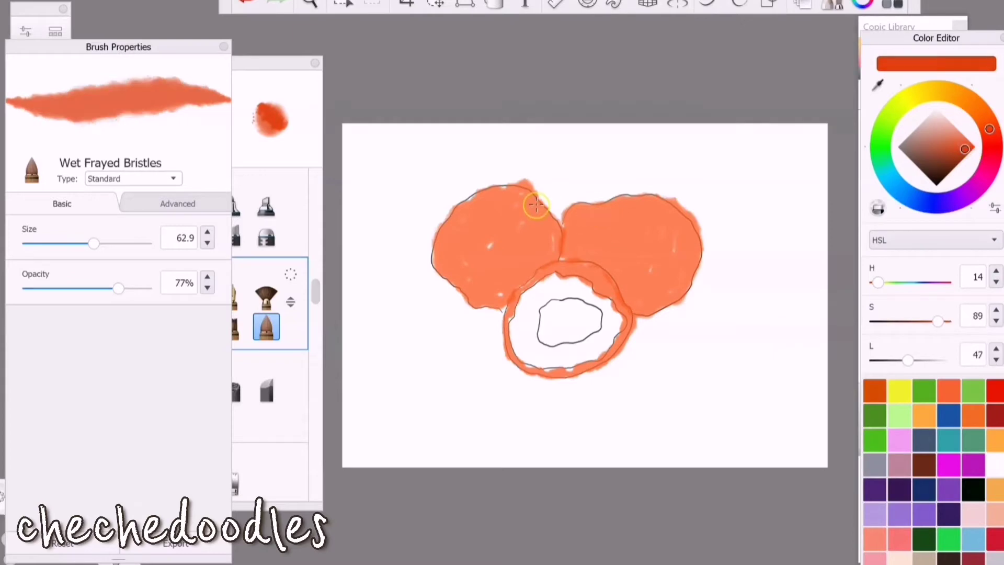
pyautogui.moveTo(536, 204); pyautogui.dragTo(522, 271)
pyautogui.moveTo(442, 269)
pyautogui.mouseDown()
pyautogui.moveTo(475, 300)
pyautogui.moveTo(517, 263)
pyautogui.moveTo(534, 214)
pyautogui.moveTo(520, 206)
pyautogui.moveTo(505, 242)
pyautogui.mouseUp()
pyautogui.click(515, 211)
pyautogui.moveTo(518, 291)
pyautogui.mouseDown()
pyautogui.moveTo(524, 369)
pyautogui.moveTo(595, 368)
pyautogui.mouseUp()
# - Reduce the brush size to 37.0 and shade the right fruit where it meets the other two in the same darker orange
pyautogui.press('[')
pyautogui.press('[')
pyautogui.press('[')
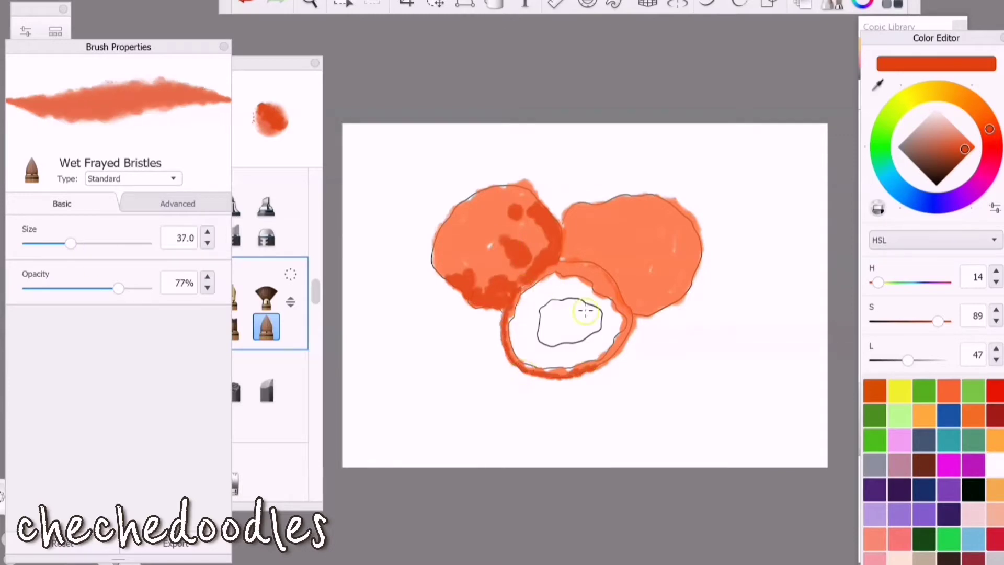
pyautogui.moveTo(585, 235); pyautogui.dragTo(561, 257)
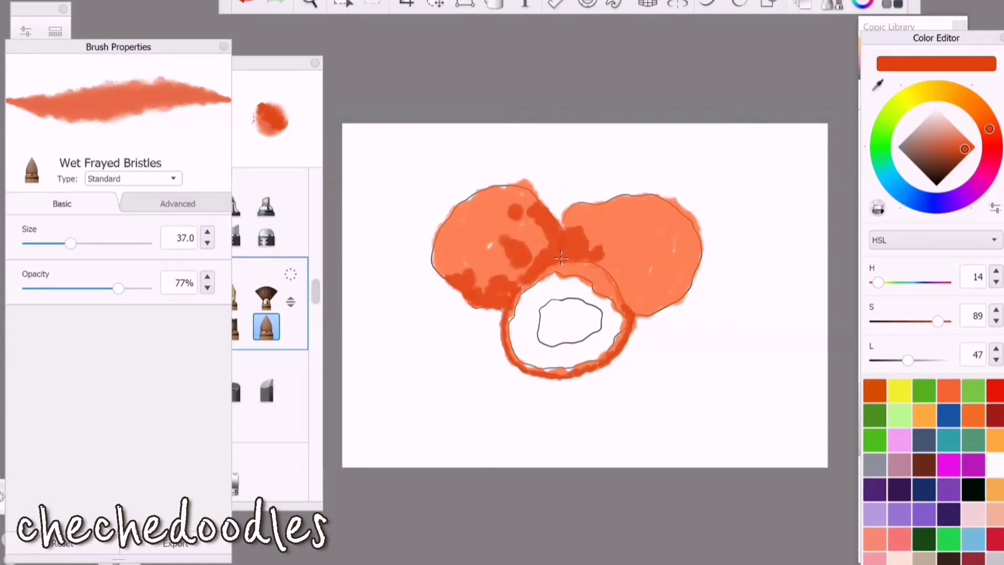
pyautogui.click(990, 133)
pyautogui.moveTo(963, 152); pyautogui.dragTo(962, 157)
pyautogui.click(546, 217)
pyautogui.hotkey('ctrl', 'z')
# - Add deep red shadows (H 2, S 96, L 38) to the left fruit's inner edge, the dark patch beside it and its lower edge
pyautogui.click(992, 145)
pyautogui.click(963, 156)
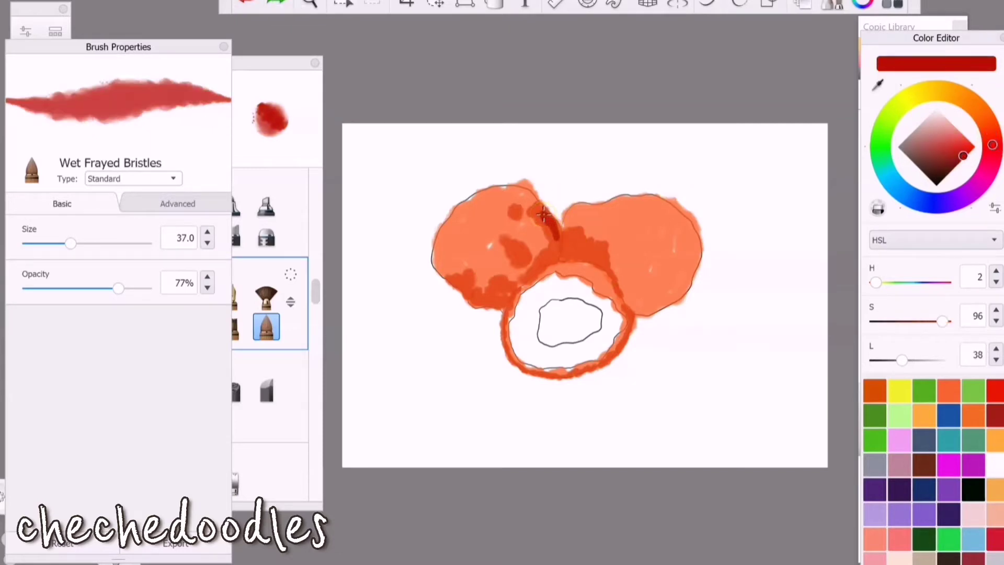
pyautogui.moveTo(544, 215); pyautogui.dragTo(550, 262)
pyautogui.moveTo(526, 266)
pyautogui.mouseDown()
pyautogui.moveTo(501, 243)
pyautogui.moveTo(523, 256)
pyautogui.mouseUp()
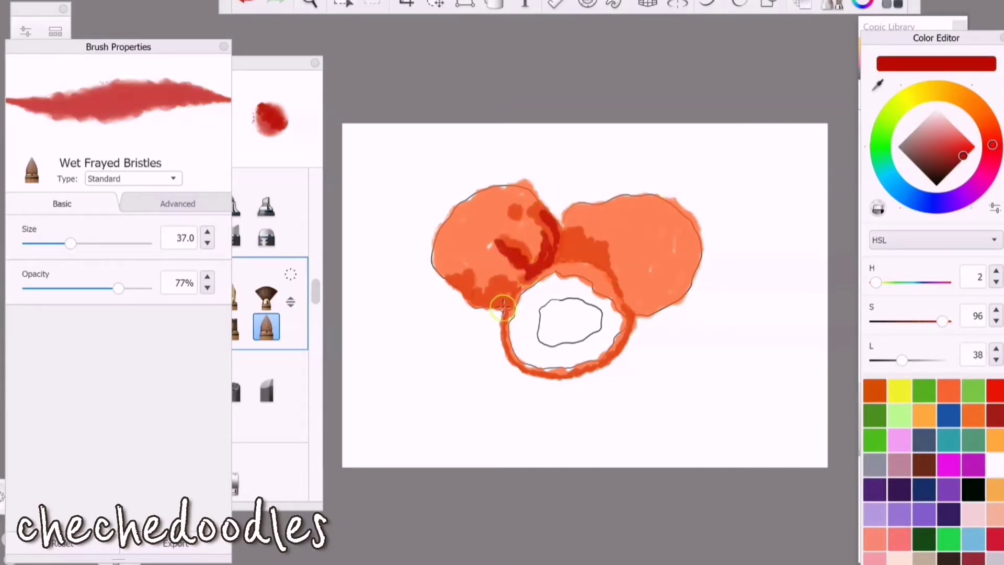
pyautogui.moveTo(471, 300); pyautogui.dragTo(502, 305)
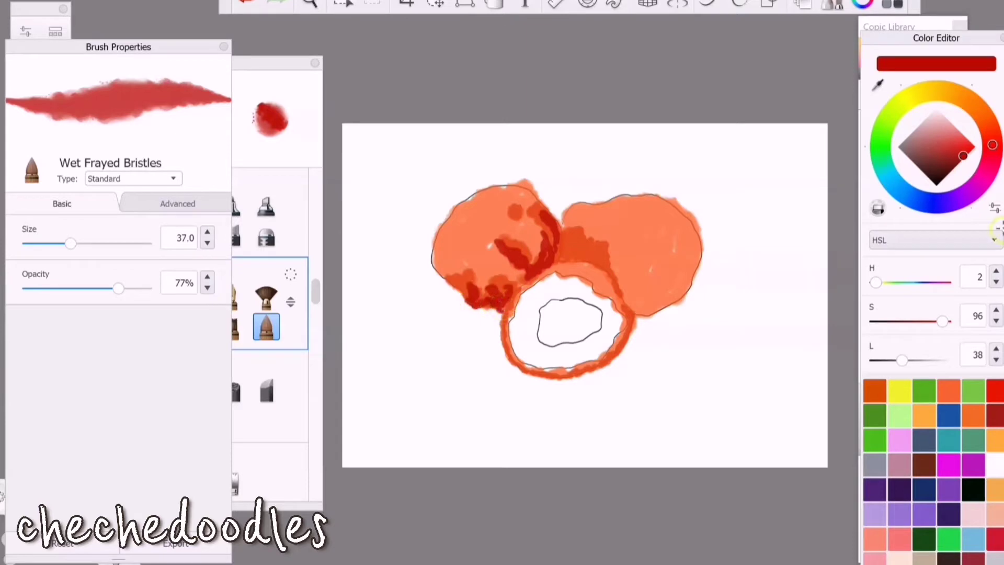
# - Mottle the left fruit with short red-orange strokes (H 11, S 100, L 53), leaving patches of the base color
pyautogui.click(990, 133)
pyautogui.moveTo(962, 158); pyautogui.dragTo(979, 143)
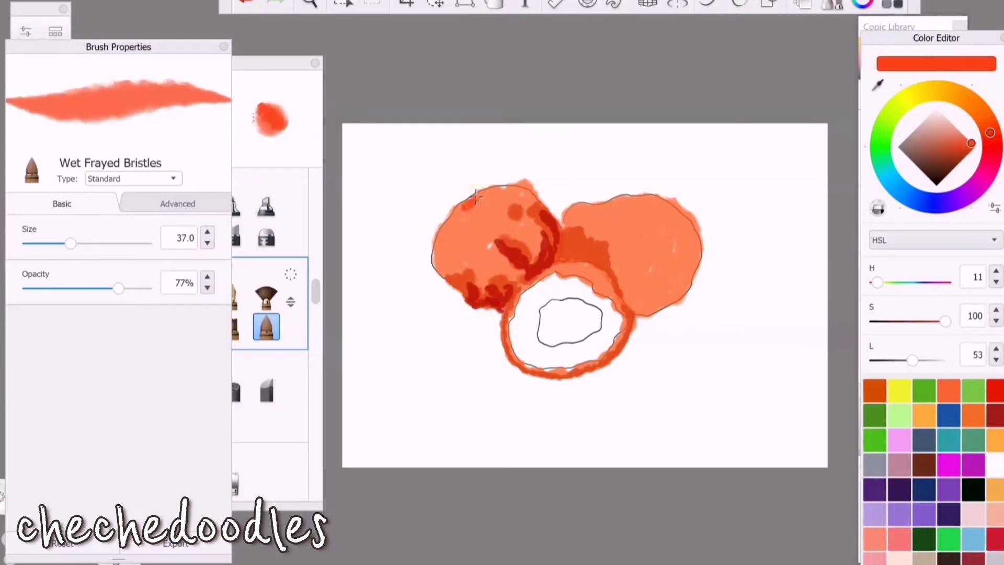
pyautogui.moveTo(476, 197)
pyautogui.mouseDown()
pyautogui.moveTo(535, 201)
pyautogui.moveTo(487, 195)
pyautogui.moveTo(509, 196)
pyautogui.moveTo(450, 233)
pyautogui.moveTo(452, 246)
pyautogui.moveTo(498, 235)
pyautogui.mouseUp()
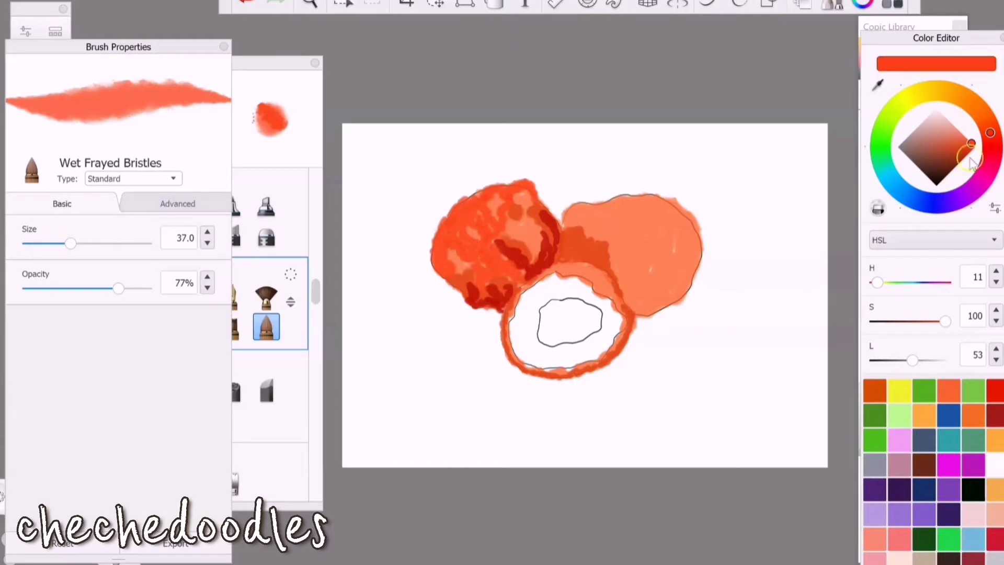
# - Sample brownish-orange tones from the left fruit and dab them into its shaded area and near its upper tip
pyautogui.keyDown('alt'); pyautogui.click(529, 243); pyautogui.keyUp('alt')
pyautogui.moveTo(529, 243); pyautogui.dragTo(535, 254)
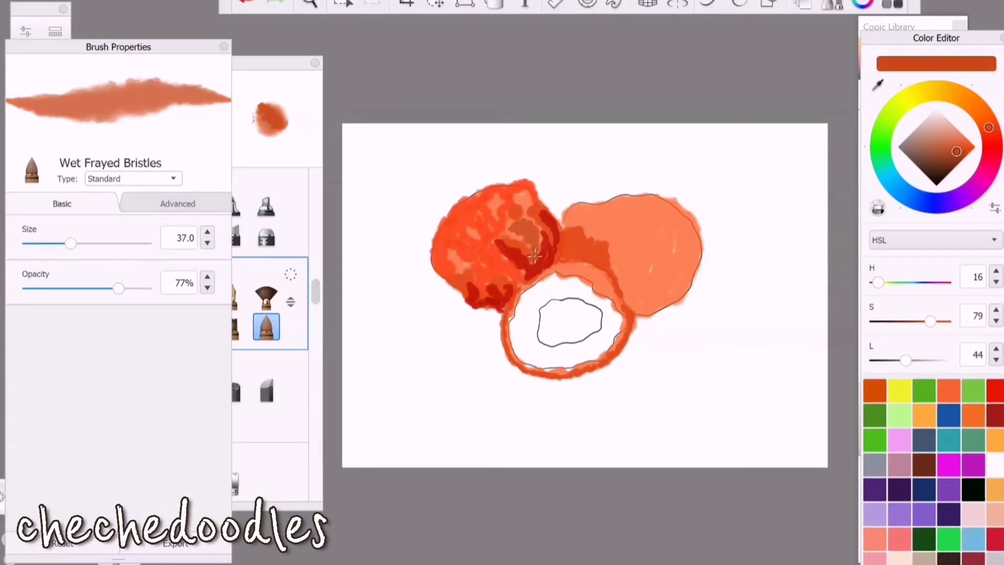
pyautogui.keyDown('alt'); pyautogui.click(532, 213); pyautogui.keyUp('alt')
pyautogui.keyDown('alt'); pyautogui.click(538, 185); pyautogui.keyUp('alt')
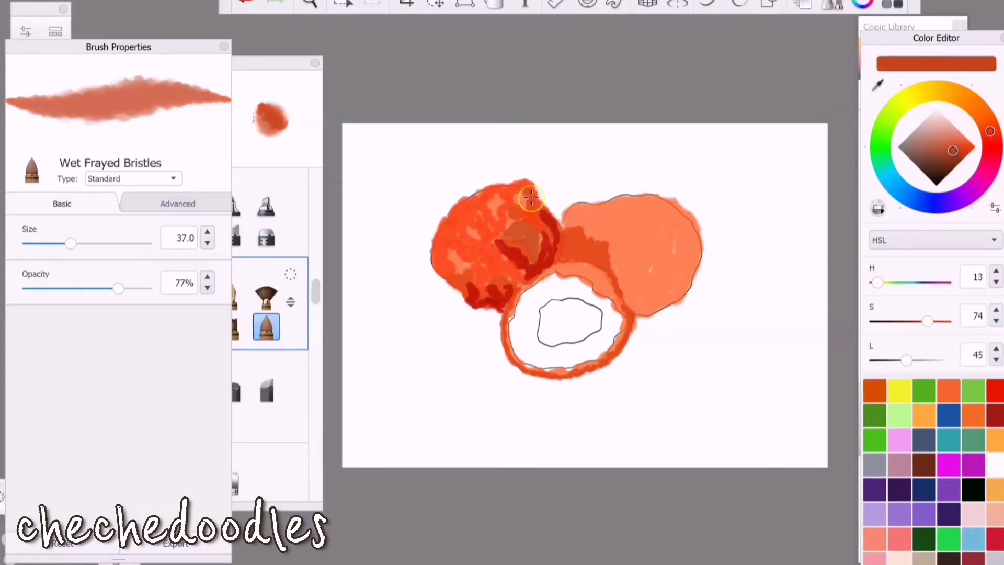
# - Dab white highlights (H 5, S 0, L 100) onto the lit side and upper part of the left fruit
pyautogui.click(997, 465)
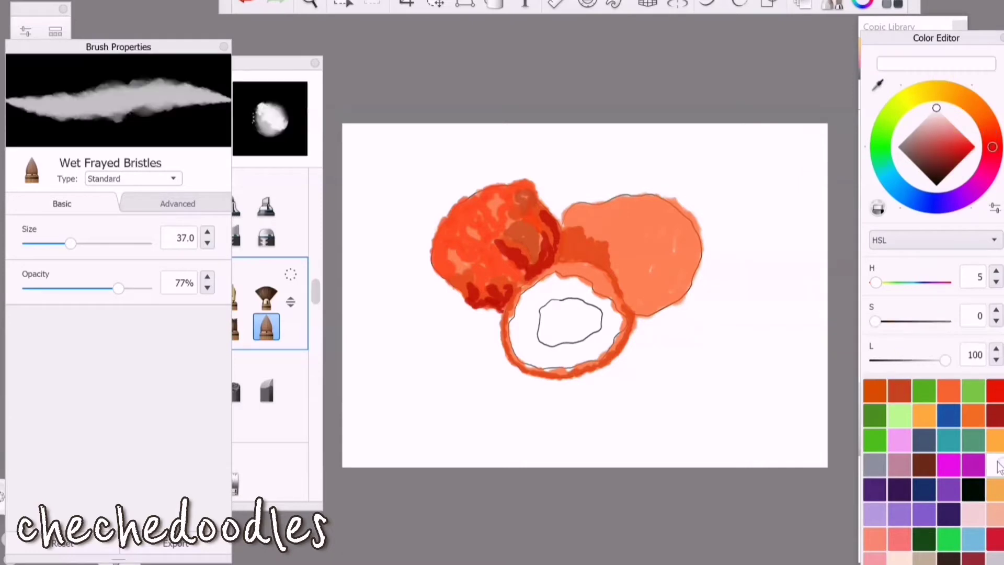
pyautogui.moveTo(442, 273); pyautogui.dragTo(447, 275)
pyautogui.moveTo(468, 230)
pyautogui.mouseDown()
pyautogui.moveTo(477, 240)
pyautogui.moveTo(449, 255)
pyautogui.mouseUp()
pyautogui.moveTo(466, 268); pyautogui.dragTo(453, 256)
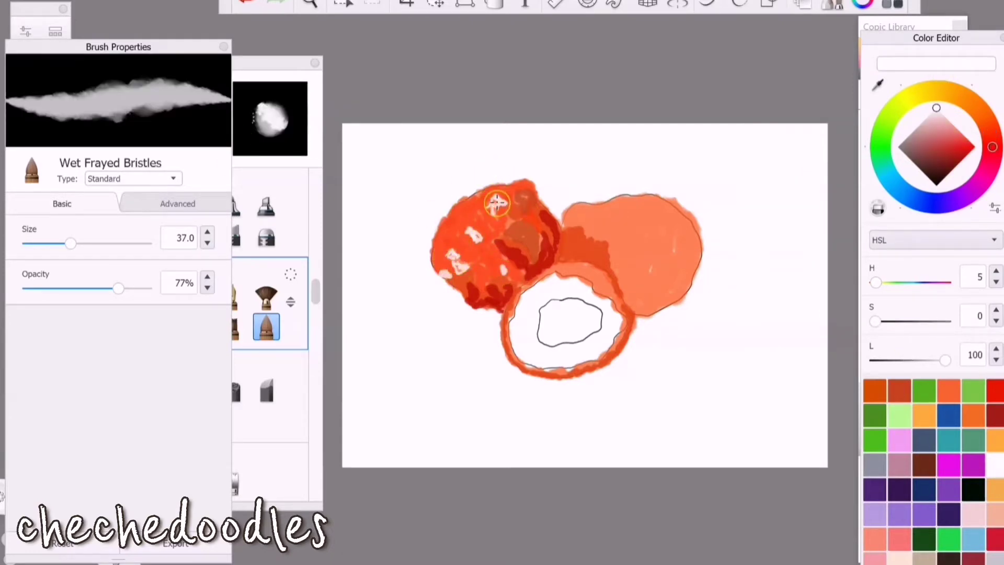
pyautogui.moveTo(488, 203); pyautogui.dragTo(487, 190)
# - Select the Smudge Web Brush and set its size to 35.0, flow to 20% and strength to 17%
pyautogui.click(317, 295)
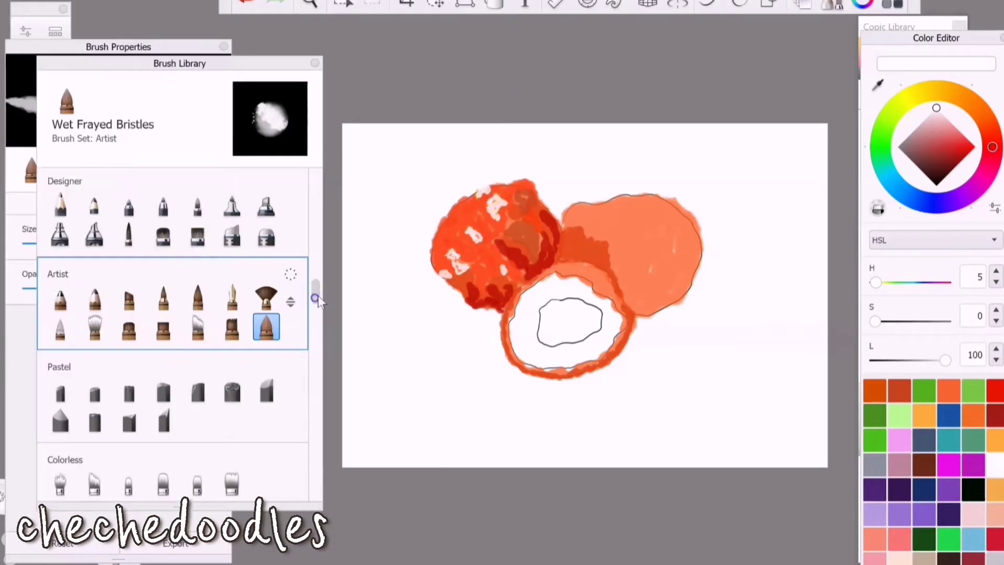
pyautogui.click(198, 283)
pyautogui.moveTo(315, 293)
pyautogui.mouseDown()
pyautogui.moveTo(316, 310)
pyautogui.moveTo(315, 274)
pyautogui.mouseUp()
pyautogui.click(64, 293)
pyautogui.click(22, 272)
pyautogui.moveTo(95, 241); pyautogui.dragTo(59, 243)
pyautogui.moveTo(90, 333); pyautogui.dragTo(47, 333)
pyautogui.moveTo(53, 288); pyautogui.dragTo(126, 288)
pyautogui.moveTo(58, 243); pyautogui.dragTo(68, 243)
pyautogui.moveTo(127, 288); pyautogui.dragTo(51, 288)
# - Smudge the shadows, red-orange strokes and white highlights together across the whole left fruit
pyautogui.moveTo(476, 294); pyautogui.dragTo(512, 282)
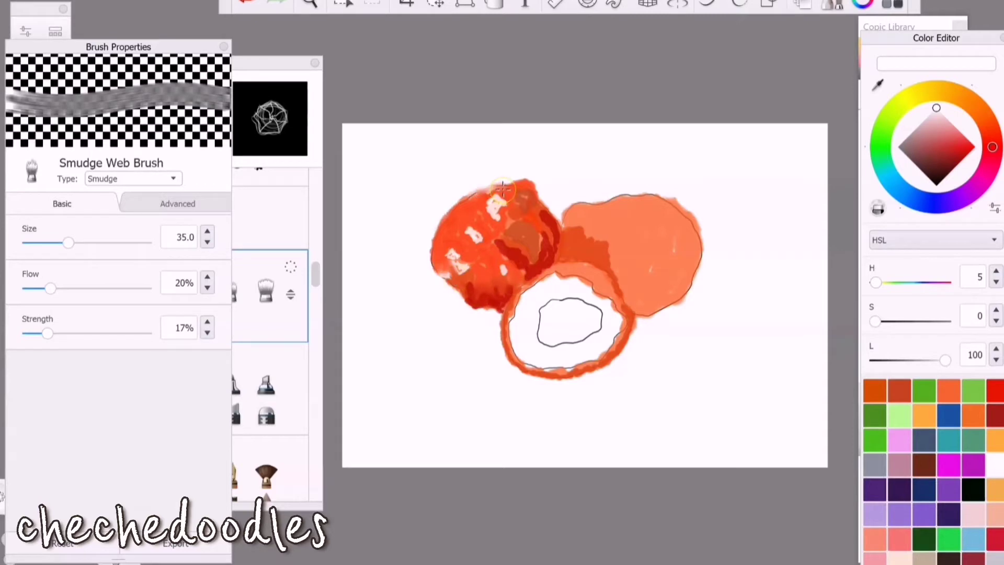
pyautogui.moveTo(492, 229)
pyautogui.mouseDown()
pyautogui.moveTo(506, 204)
pyautogui.moveTo(478, 203)
pyautogui.moveTo(488, 218)
pyautogui.moveTo(473, 226)
pyautogui.moveTo(484, 233)
pyautogui.moveTo(464, 232)
pyautogui.moveTo(449, 263)
pyautogui.moveTo(468, 259)
pyautogui.moveTo(462, 290)
pyautogui.mouseUp()
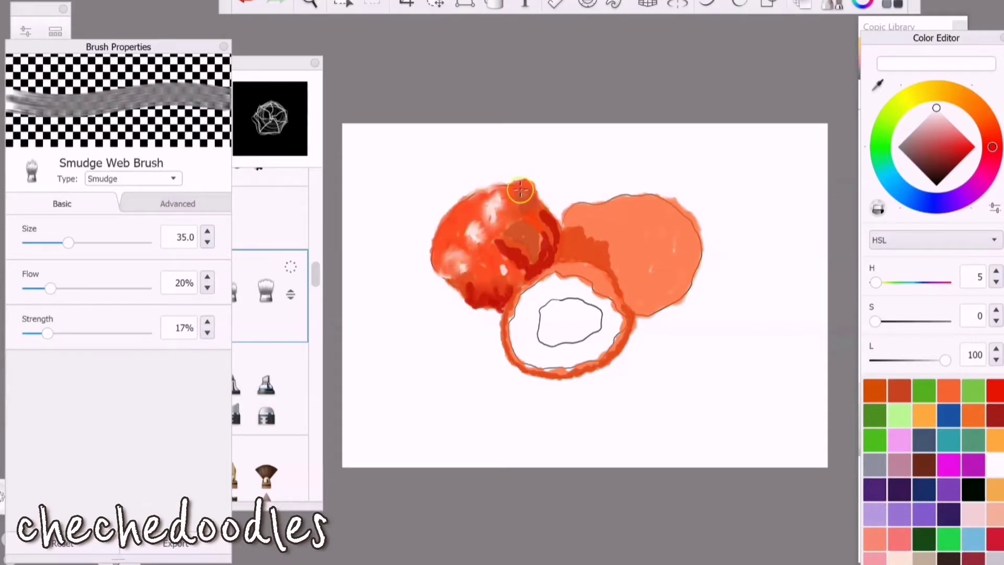
pyautogui.moveTo(520, 188)
pyautogui.mouseDown()
pyautogui.moveTo(553, 232)
pyautogui.moveTo(552, 261)
pyautogui.moveTo(530, 275)
pyautogui.moveTo(506, 269)
pyautogui.moveTo(495, 245)
pyautogui.moveTo(538, 249)
pyautogui.moveTo(516, 241)
pyautogui.moveTo(550, 240)
pyautogui.moveTo(503, 299)
pyautogui.moveTo(484, 307)
pyautogui.moveTo(493, 312)
pyautogui.moveTo(447, 286)
pyautogui.mouseUp()
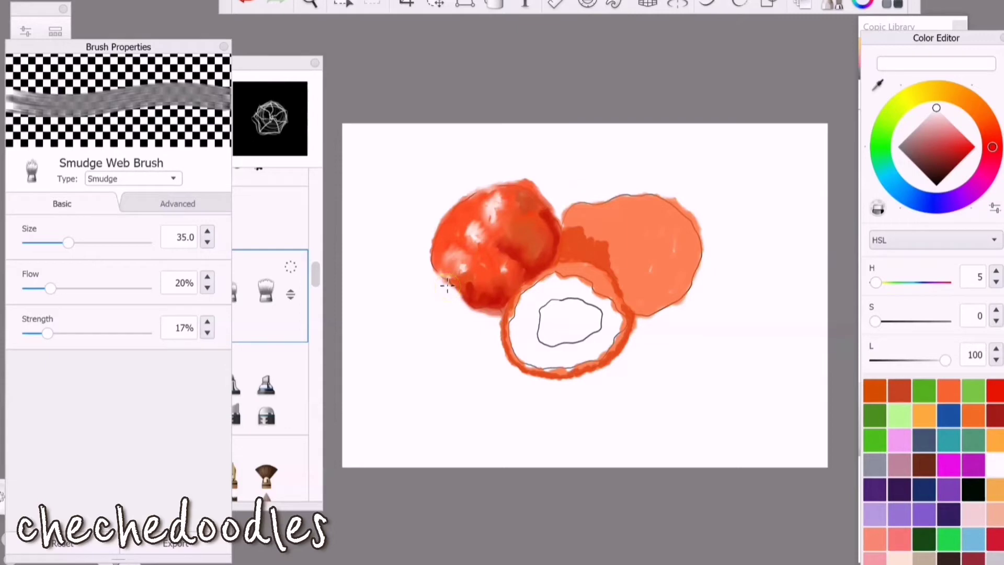
# - Add dark red patches (H 0, S 87, L 41) to the left fruit's lower edge and upper shaded side with Wet Frayed Bristles
pyautogui.moveTo(963, 151); pyautogui.dragTo(991, 151)
pyautogui.moveTo(317, 274)
pyautogui.mouseDown()
pyautogui.moveTo(318, 262)
pyautogui.moveTo(323, 287)
pyautogui.mouseUp()
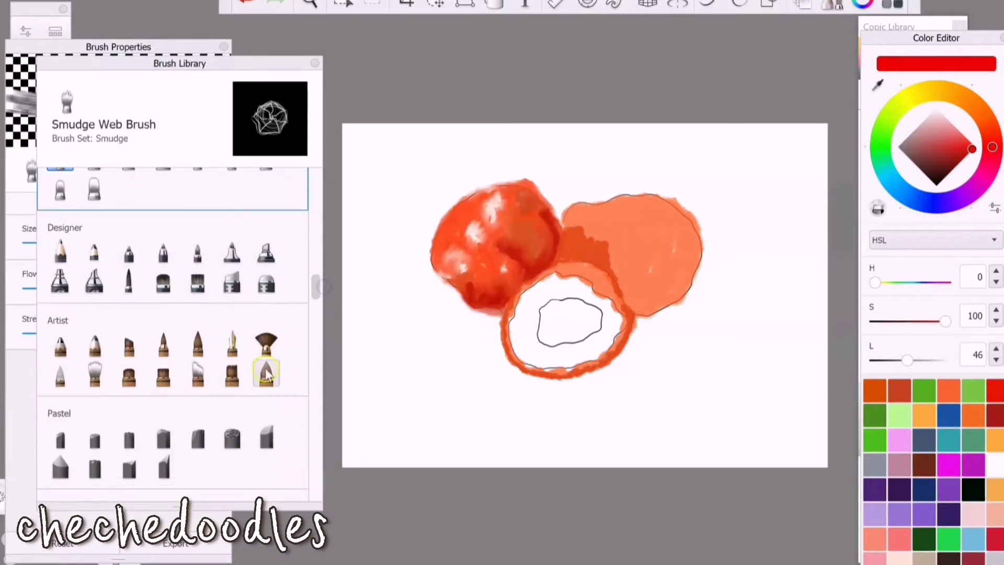
pyautogui.click(267, 374)
pyautogui.keyDown('alt'); pyautogui.click(486, 293); pyautogui.keyUp('alt')
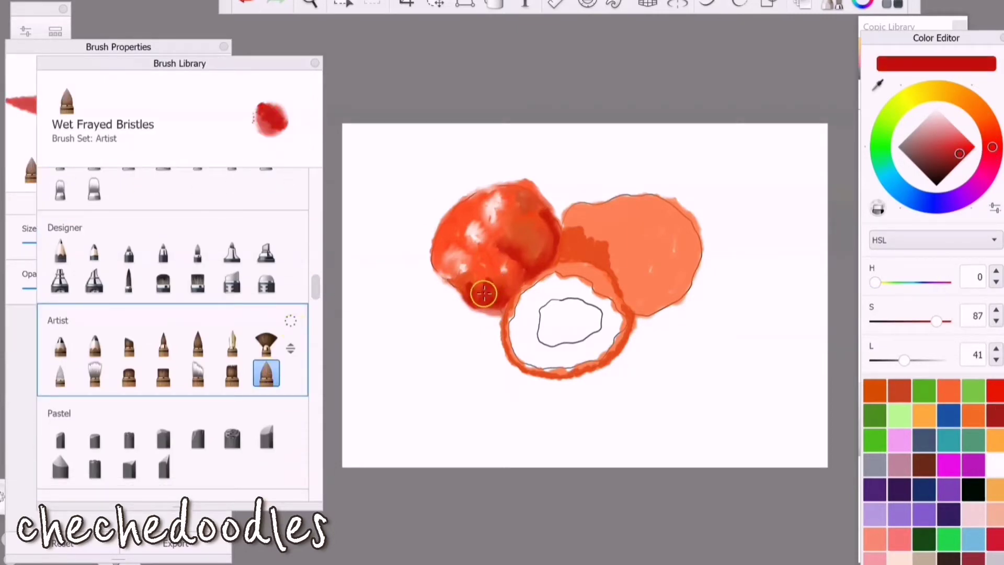
pyautogui.moveTo(484, 293); pyautogui.dragTo(464, 283)
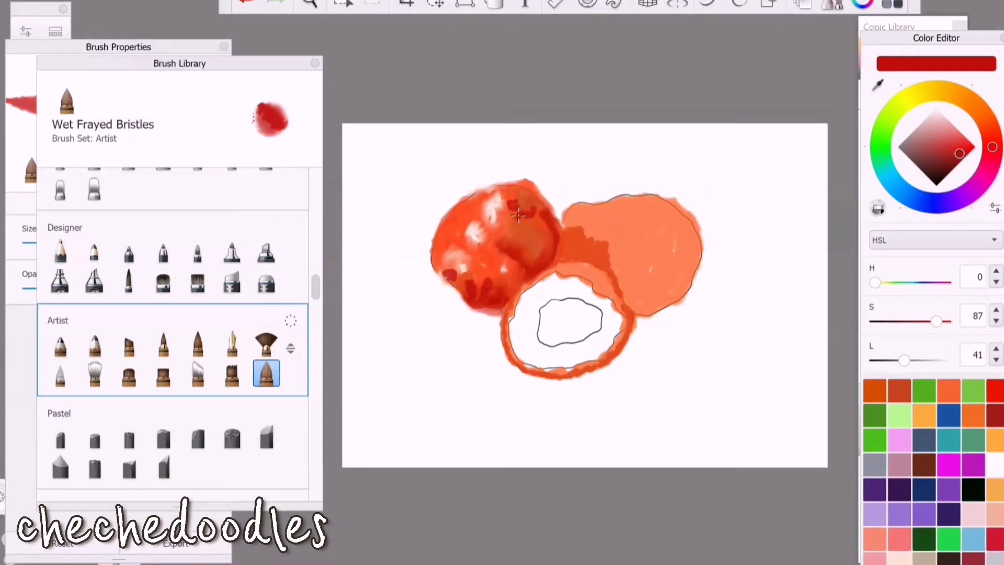
pyautogui.moveTo(517, 215); pyautogui.dragTo(546, 233)
# - Blend the new dark red patches into the left fruit with the Smudge Web Brush
pyautogui.scroll(6, 313, 320)
pyautogui.click(60, 452)
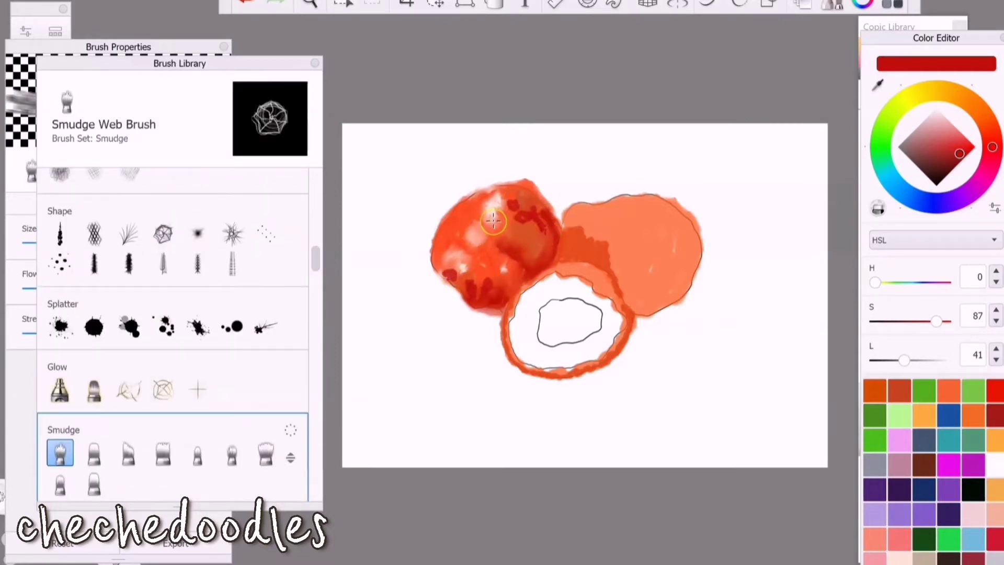
pyautogui.moveTo(502, 218)
pyautogui.mouseDown()
pyautogui.moveTo(468, 263)
pyautogui.moveTo(457, 256)
pyautogui.moveTo(443, 274)
pyautogui.moveTo(486, 294)
pyautogui.moveTo(525, 266)
pyautogui.moveTo(526, 222)
pyautogui.moveTo(540, 235)
pyautogui.moveTo(516, 199)
pyautogui.moveTo(525, 197)
pyautogui.moveTo(518, 222)
pyautogui.moveTo(532, 241)
pyautogui.mouseUp()
# - Shade the front fruit's lower-left rim in dark red (H 5, S 100, L 37) using Wet Frayed Bristles at size 21.4
pyautogui.click(994, 392)
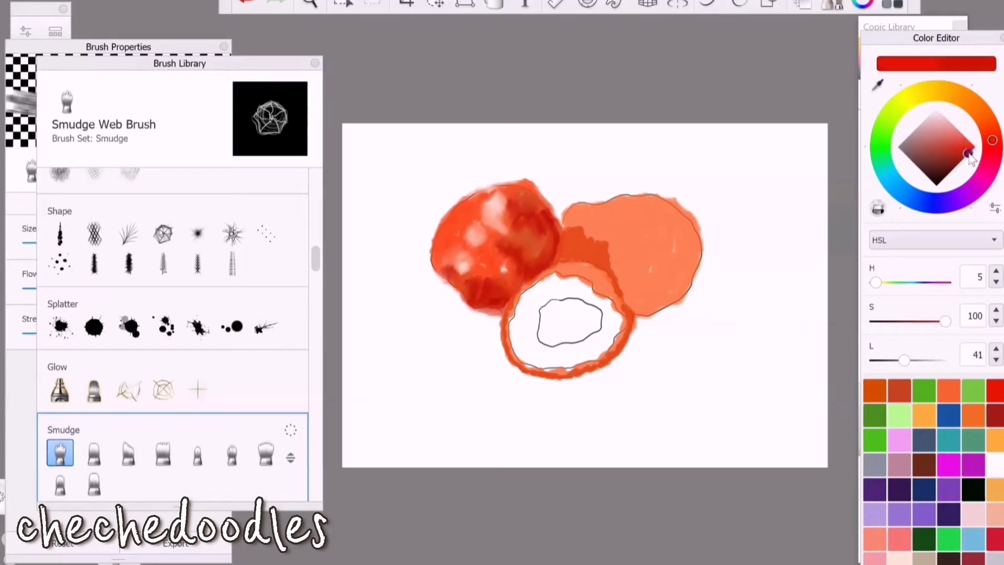
pyautogui.click(959, 155)
pyautogui.scroll(4, 309, 492)
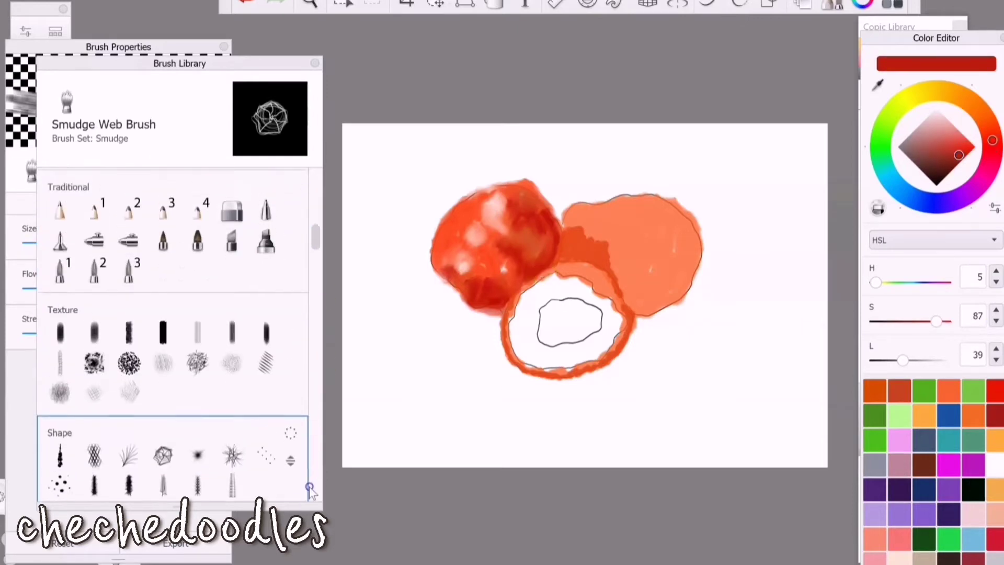
pyautogui.scroll(-8, 309, 491)
pyautogui.click(266, 367)
pyautogui.click(193, 47)
pyautogui.moveTo(59, 242); pyautogui.dragTo(53, 242)
pyautogui.click(967, 139)
pyautogui.click(964, 157)
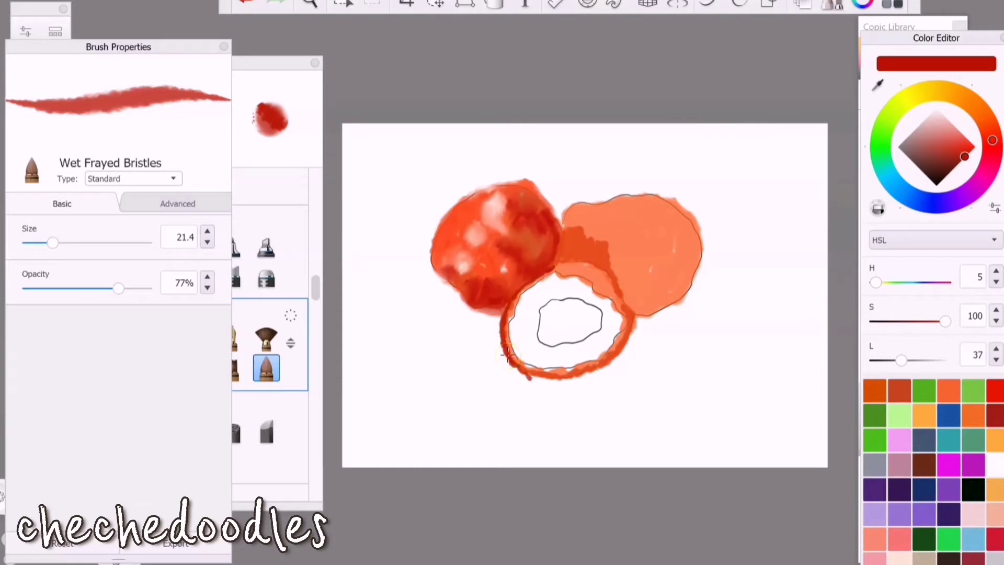
# - Set the brush color to pure red (H 0, S 100, L 42) and its opacity to 100%
pyautogui.click(994, 539)
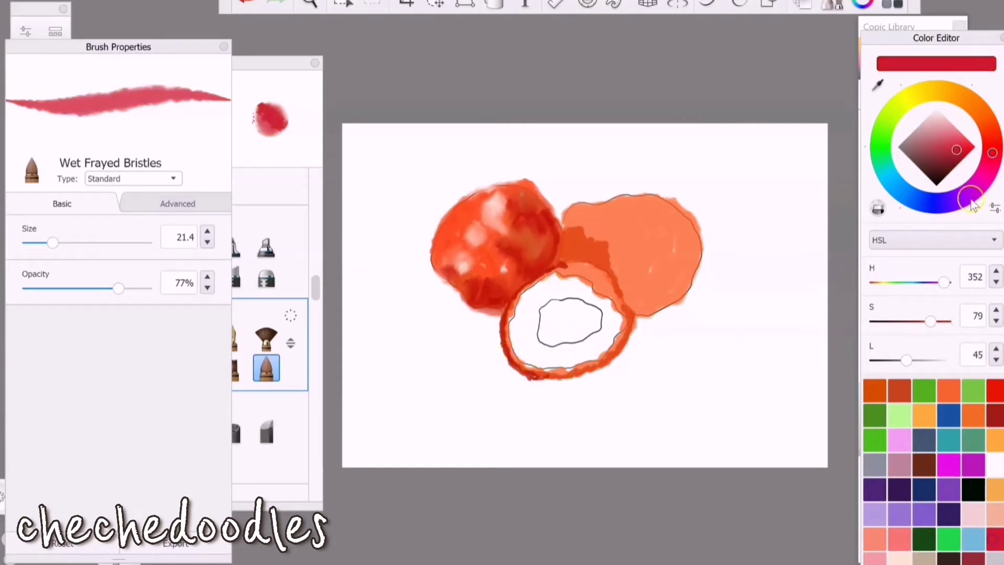
pyautogui.click(970, 151)
pyautogui.click(993, 147)
pyautogui.click(959, 150)
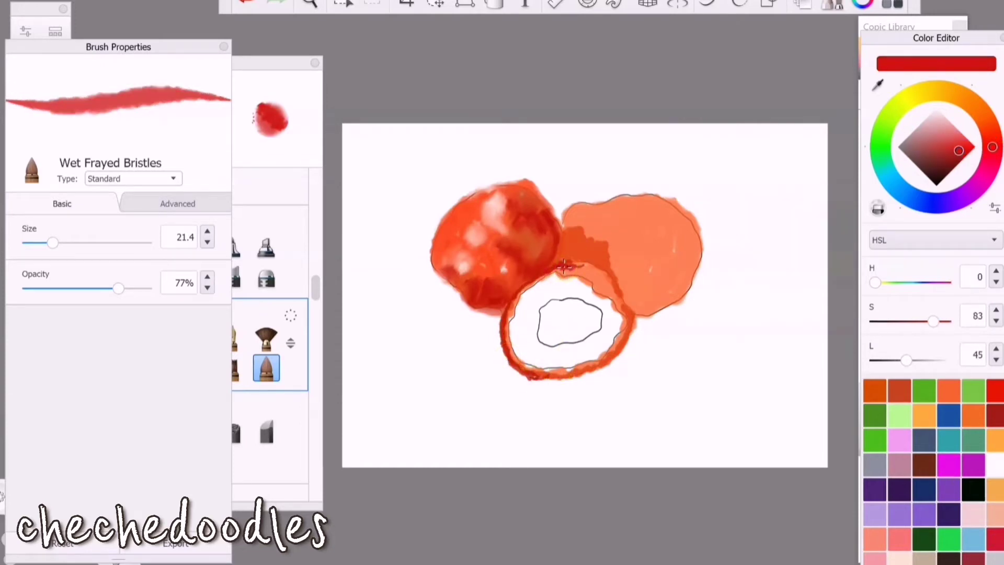
pyautogui.click(968, 153)
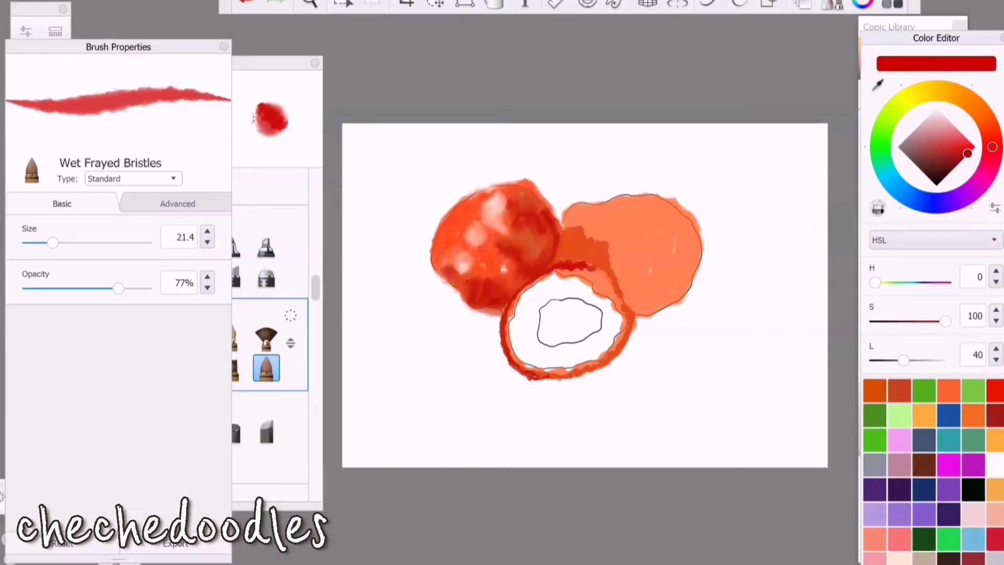
pyautogui.click(968, 153)
pyautogui.press('0')
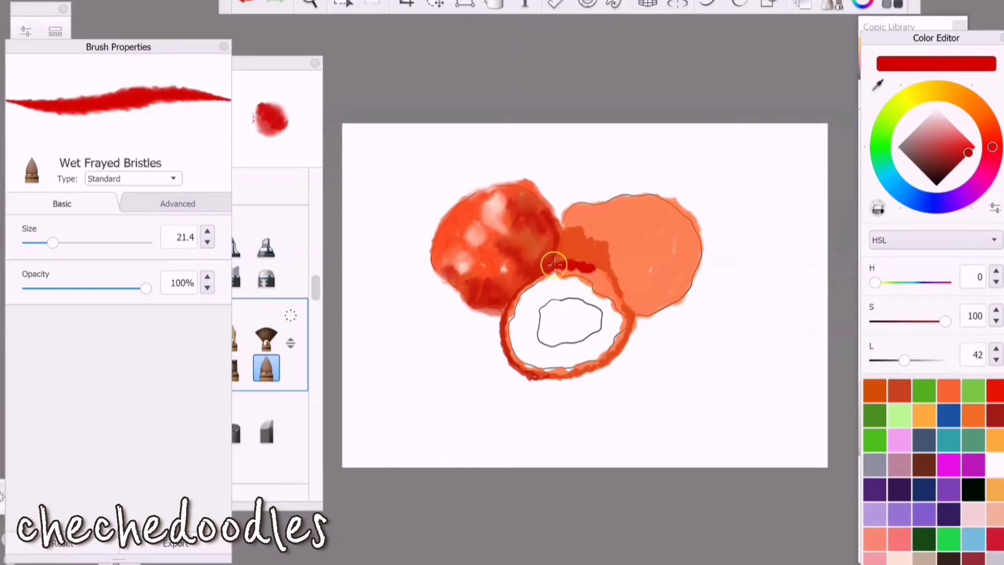
# - Shade the right fruit's inner corner and lower edge in the pure red and store that color as a palette swatch
pyautogui.moveTo(554, 265); pyautogui.dragTo(571, 230)
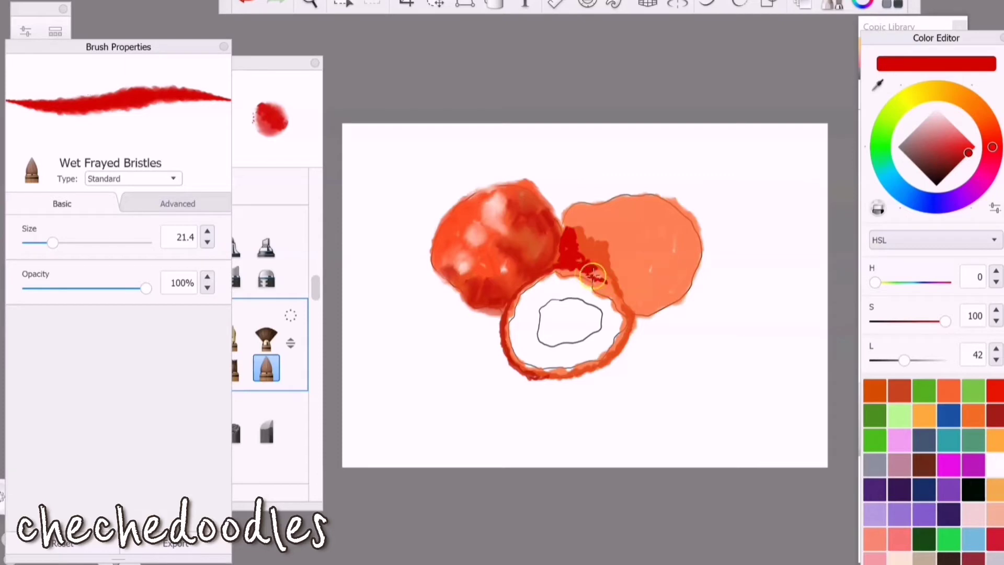
pyautogui.moveTo(617, 278)
pyautogui.mouseDown()
pyautogui.moveTo(633, 315)
pyautogui.moveTo(677, 297)
pyautogui.moveTo(686, 269)
pyautogui.mouseUp()
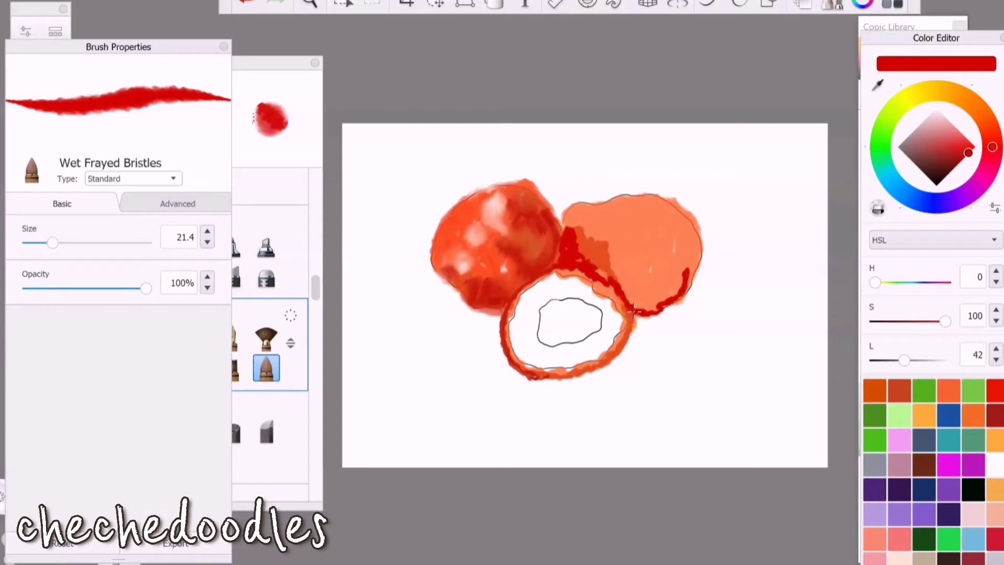
pyautogui.moveTo(941, 64); pyautogui.dragTo(924, 391)
# - Paint mottled bright red-orange patches (H 9, S 100, L 50) across the right fruit's upper and outer areas
pyautogui.click(879, 389)
pyautogui.click(964, 136)
pyautogui.click(992, 137)
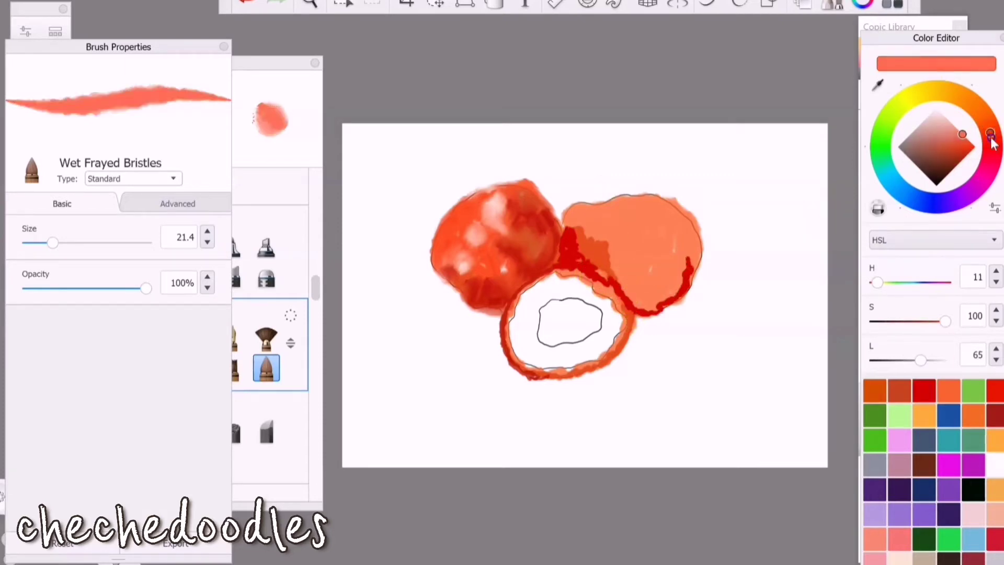
pyautogui.click(975, 147)
pyautogui.click(997, 134)
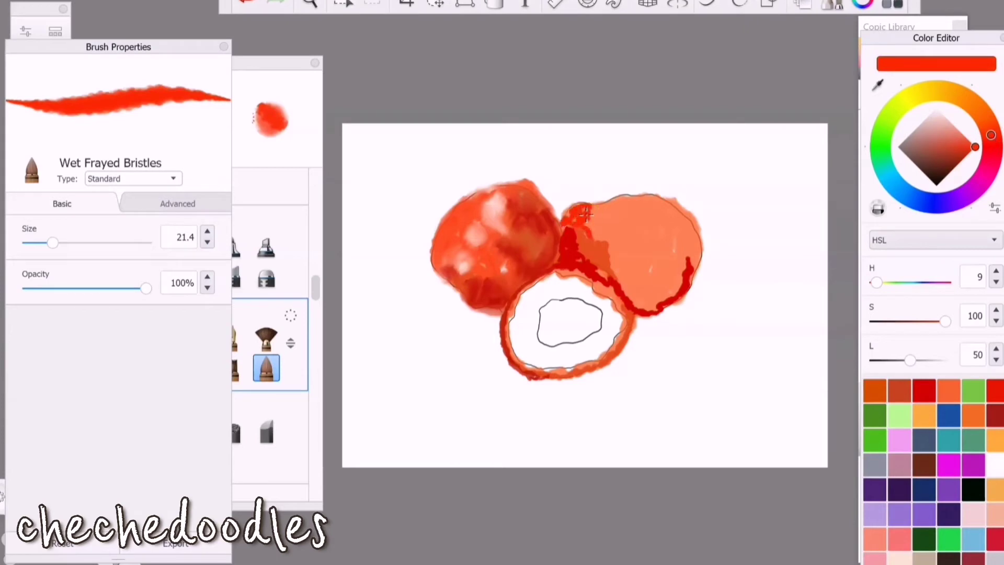
pyautogui.moveTo(586, 215)
pyautogui.mouseDown()
pyautogui.moveTo(595, 238)
pyautogui.moveTo(594, 229)
pyautogui.moveTo(609, 237)
pyautogui.moveTo(589, 238)
pyautogui.moveTo(617, 230)
pyautogui.moveTo(640, 253)
pyautogui.moveTo(617, 276)
pyautogui.moveTo(652, 213)
pyautogui.moveTo(657, 279)
pyautogui.moveTo(633, 300)
pyautogui.moveTo(673, 288)
pyautogui.moveTo(688, 246)
pyautogui.moveTo(617, 199)
pyautogui.moveTo(672, 209)
pyautogui.moveTo(673, 256)
pyautogui.mouseUp()
# - Fill patches in the middle of the right fruit with light orange (H 24, S 100, L 69)
pyautogui.click(971, 103)
pyautogui.click(959, 94)
pyautogui.moveTo(620, 211)
pyautogui.mouseDown()
pyautogui.moveTo(607, 220)
pyautogui.moveTo(641, 216)
pyautogui.moveTo(627, 217)
pyautogui.moveTo(628, 272)
pyautogui.moveTo(659, 220)
pyautogui.moveTo(679, 230)
pyautogui.moveTo(647, 295)
pyautogui.moveTo(669, 275)
pyautogui.moveTo(658, 282)
pyautogui.mouseUp()
pyautogui.click(959, 130)
pyautogui.click(247, 3)
pyautogui.click(983, 116)
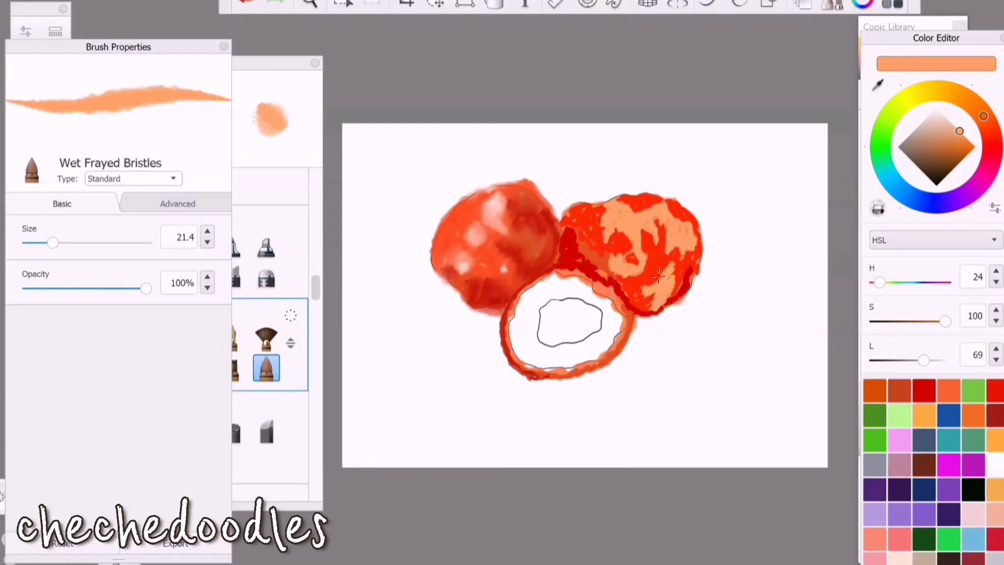
# - Add brownish-red marks (H 12, S 74, L 45) to the right fruit's middle and lower areas
pyautogui.keyDown('alt'); pyautogui.click(644, 269); pyautogui.keyUp('alt')
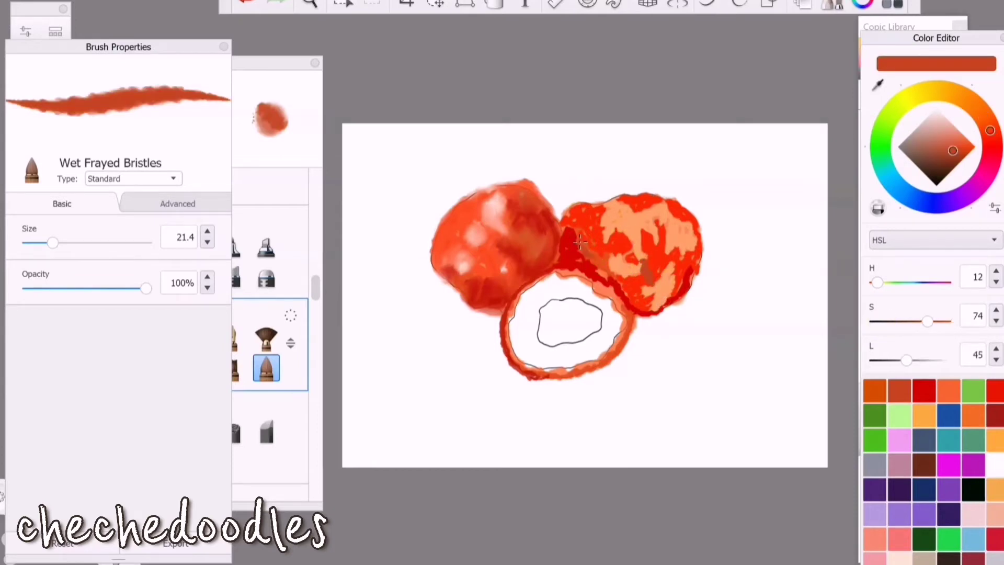
pyautogui.moveTo(626, 285); pyautogui.dragTo(611, 274)
pyautogui.moveTo(673, 291); pyautogui.dragTo(682, 272)
# - Blend the right fruit's red and orange patches with the Smudge Web Brush at size 59.0
pyautogui.moveTo(315, 287)
pyautogui.mouseDown()
pyautogui.moveTo(313, 190)
pyautogui.moveTo(314, 267)
pyautogui.mouseUp()
pyautogui.click(60, 351)
pyautogui.moveTo(640, 219)
pyautogui.mouseDown()
pyautogui.moveTo(571, 217)
pyautogui.moveTo(573, 267)
pyautogui.moveTo(622, 269)
pyautogui.moveTo(658, 296)
pyautogui.moveTo(693, 246)
pyautogui.moveTo(638, 201)
pyautogui.moveTo(627, 209)
pyautogui.moveTo(647, 218)
pyautogui.moveTo(666, 277)
pyautogui.moveTo(634, 251)
pyautogui.moveTo(608, 268)
pyautogui.mouseUp()
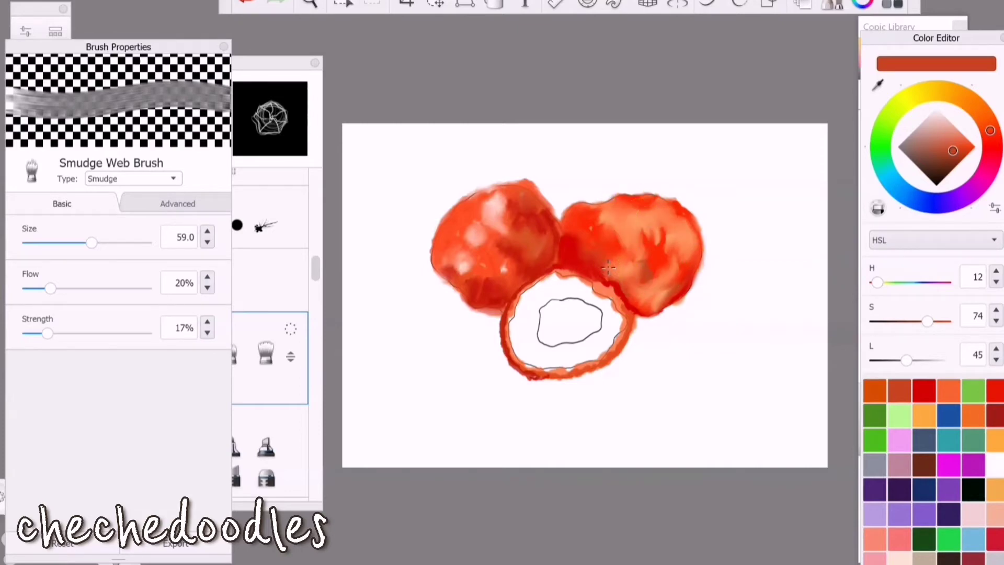
# - Hide the line sketch on Layer3, add a new layer above Layer5, and show the sketch again
pyautogui.click(805, 6)
pyautogui.click(882, 363)
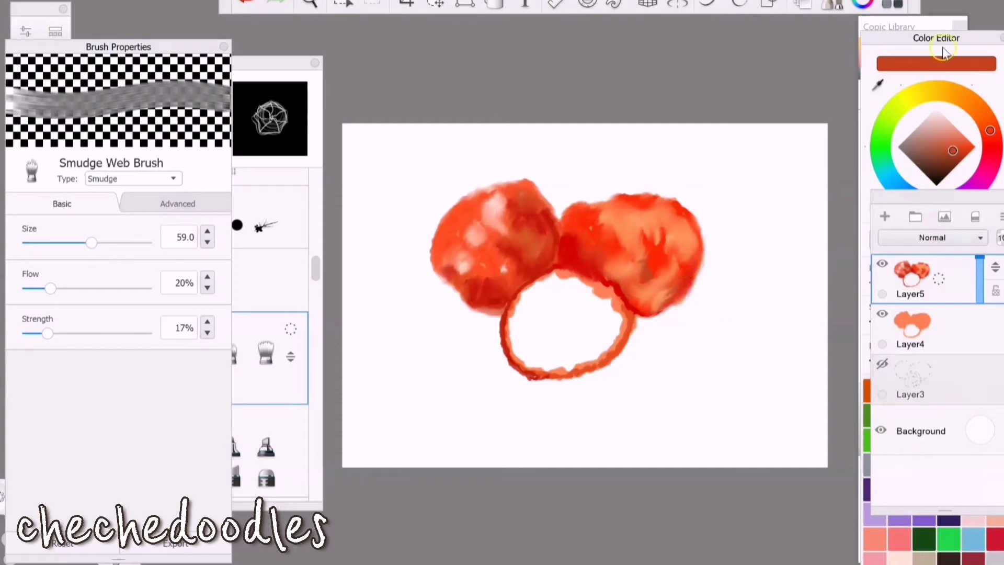
pyautogui.click(931, 61)
pyautogui.click(999, 392)
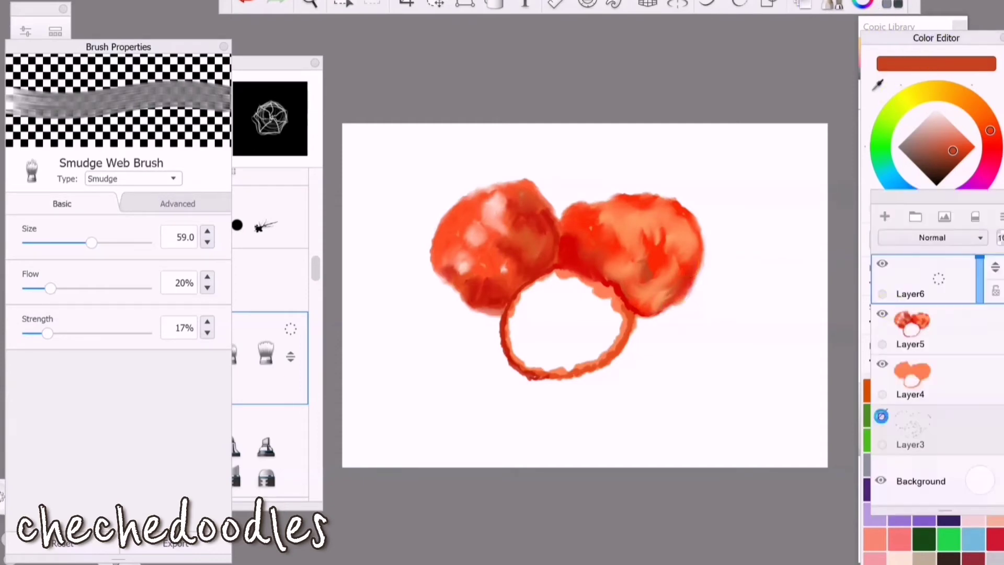
pyautogui.click(882, 417)
# - Set the brush color to golden yellow (H 41, S 97, L 54)
pyautogui.click(947, 41)
pyautogui.click(940, 90)
pyautogui.click(961, 132)
pyautogui.moveTo(932, 90); pyautogui.dragTo(940, 90)
pyautogui.click(970, 141)
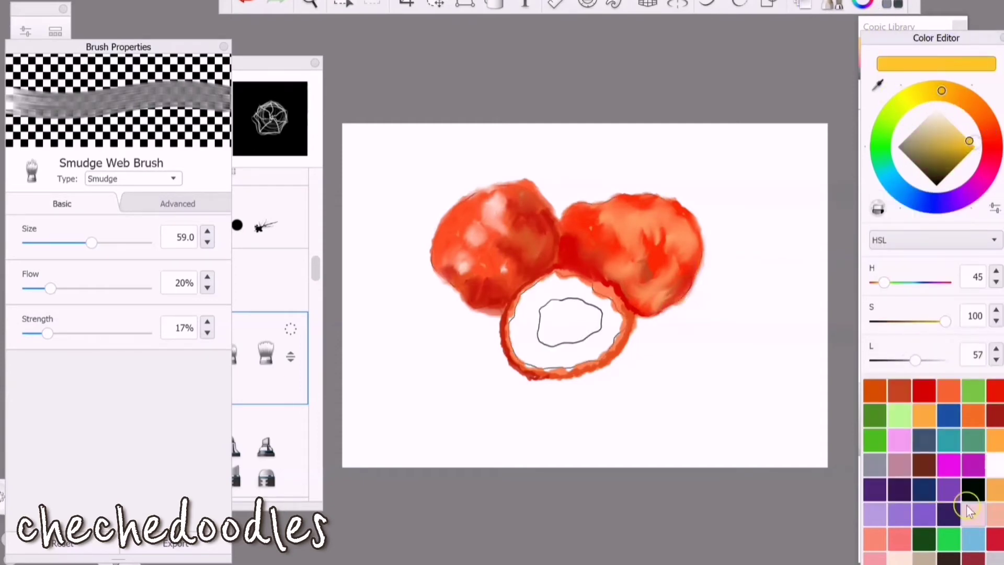
pyautogui.click(994, 490)
pyautogui.click(937, 92)
pyautogui.click(970, 143)
pyautogui.click(948, 92)
# - Paint the cut fruit's center shape golden yellow using Wet Frayed Bristles at size 33.7
pyautogui.moveTo(315, 269)
pyautogui.mouseDown()
pyautogui.moveTo(315, 255)
pyautogui.moveTo(315, 292)
pyautogui.mouseUp()
pyautogui.click(266, 311)
pyautogui.click(119, 47)
pyautogui.click(67, 242)
pyautogui.moveTo(552, 282)
pyautogui.mouseDown()
pyautogui.moveTo(548, 335)
pyautogui.moveTo(564, 305)
pyautogui.mouseUp()
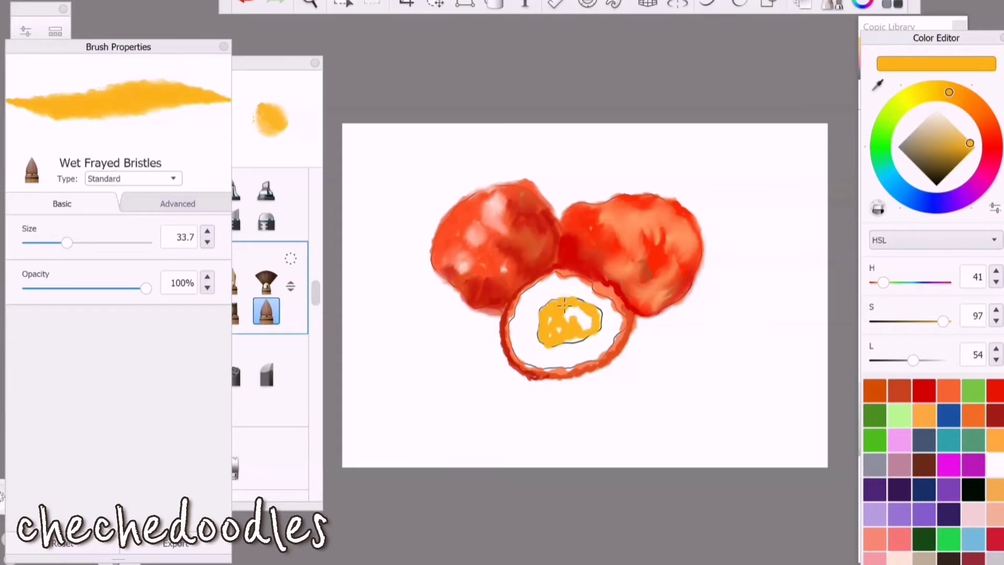
# - Fill out the cut fruit's center past its outline with yellow (H 48) and gold (H 41), storing the gold as a palette swatch
pyautogui.click(934, 92)
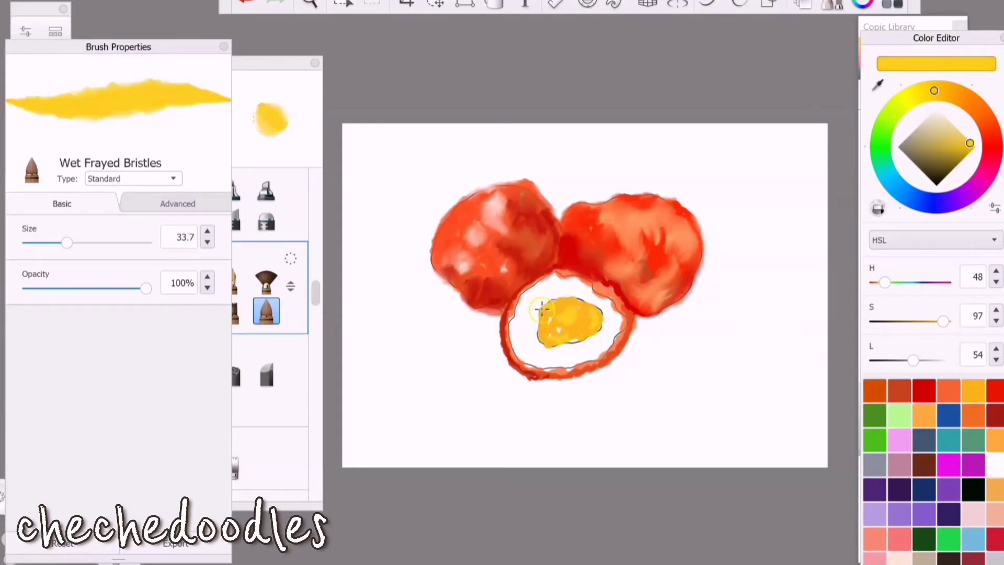
pyautogui.click(949, 92)
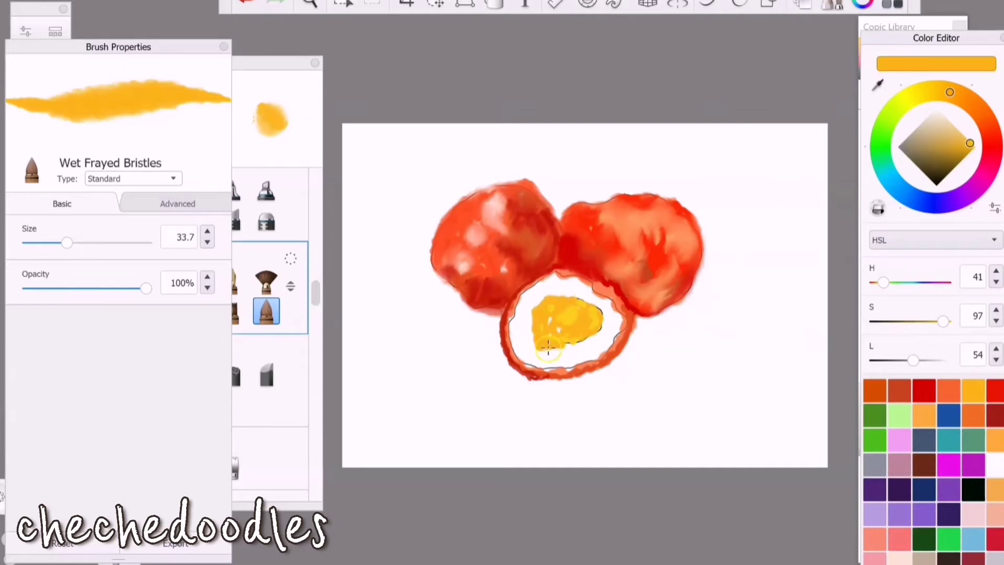
pyautogui.moveTo(548, 347); pyautogui.dragTo(546, 347)
# - Add light yellow highlights (H 52, S 100, L 68) in the upper middle of the cut fruit's center
pyautogui.click(932, 91)
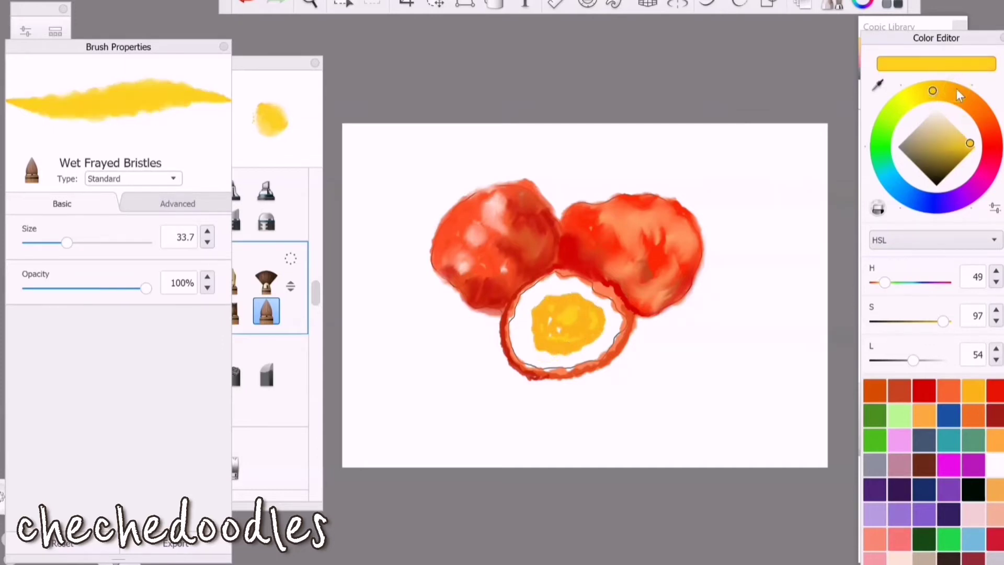
pyautogui.click(960, 132)
pyautogui.click(925, 92)
pyautogui.moveTo(557, 318); pyautogui.dragTo(576, 303)
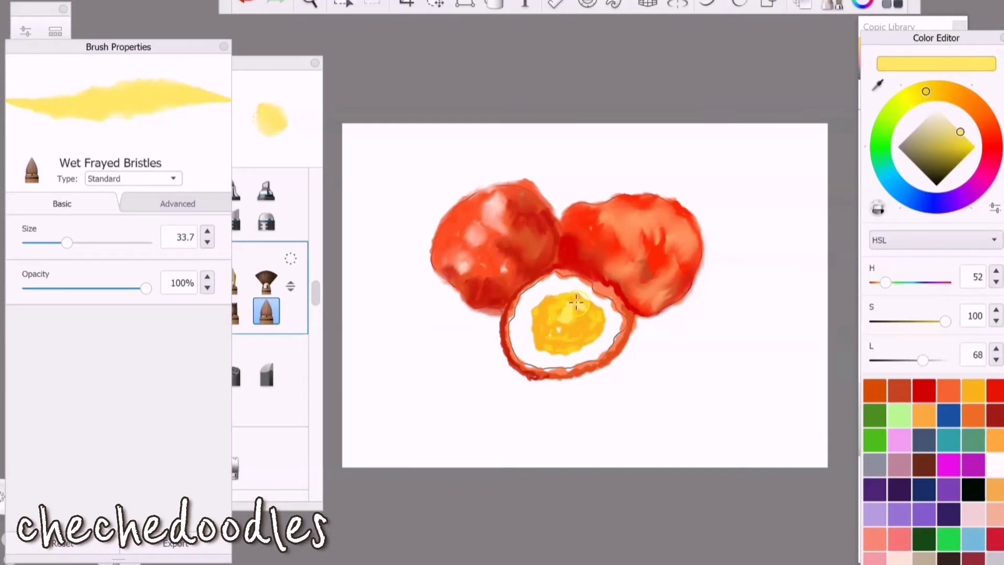
# - Dab orange (H 20, S 100, L 61) along the left and lower edges of the cut fruit's yellow center
pyautogui.click(987, 126)
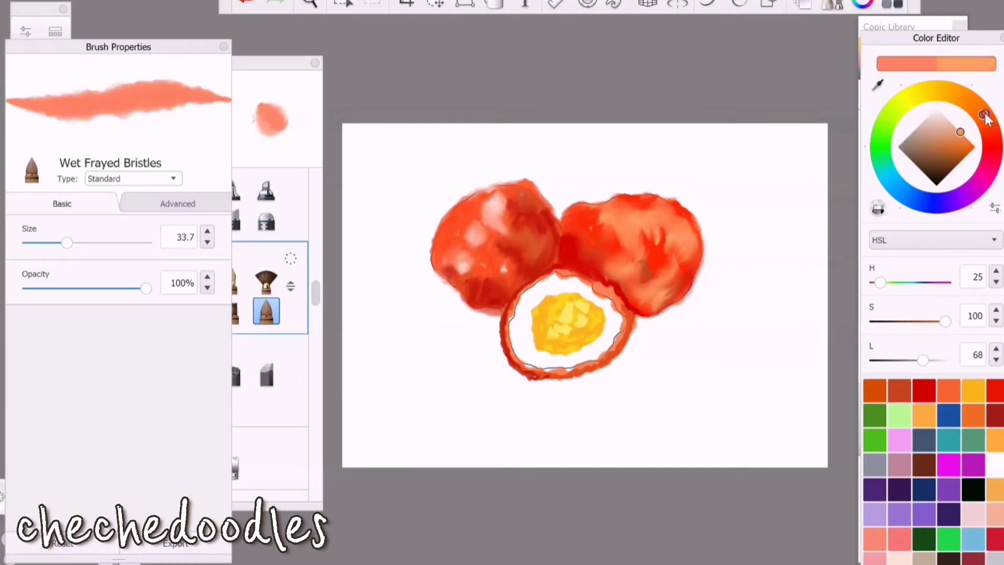
pyautogui.click(875, 390)
pyautogui.click(975, 147)
pyautogui.click(967, 138)
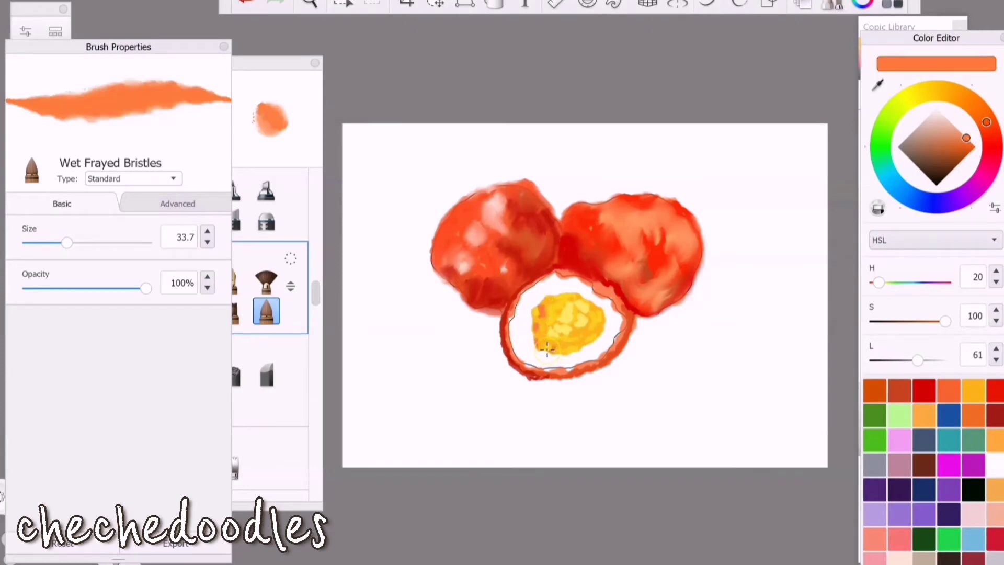
# - Shade the yellow center's edges with darker golds (H 41, S 87, L 50 and H 34, S 86, L 50)
pyautogui.click(949, 92)
pyautogui.moveTo(965, 133); pyautogui.dragTo(965, 147)
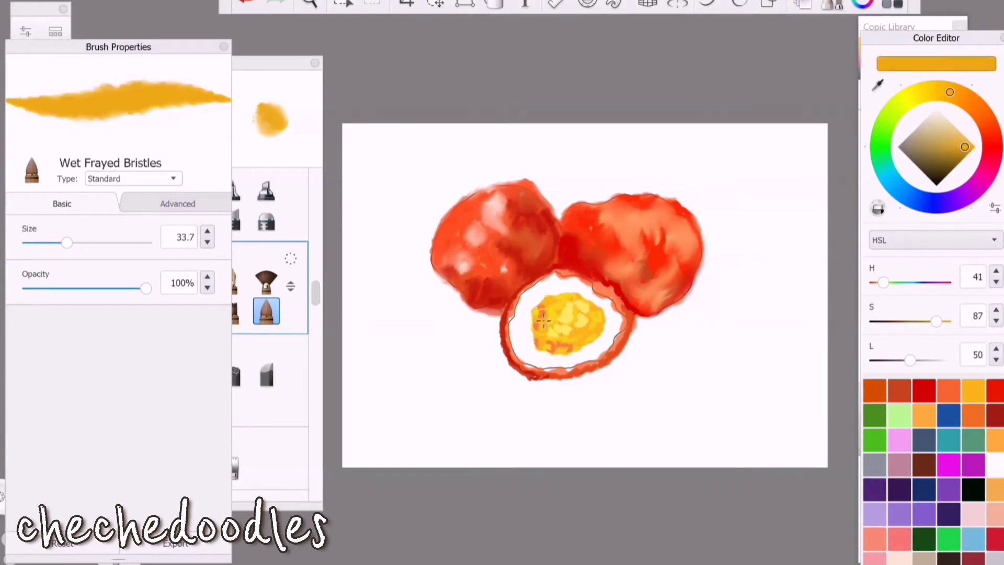
pyautogui.keyDown('alt'); pyautogui.click(575, 329); pyautogui.keyUp('alt')
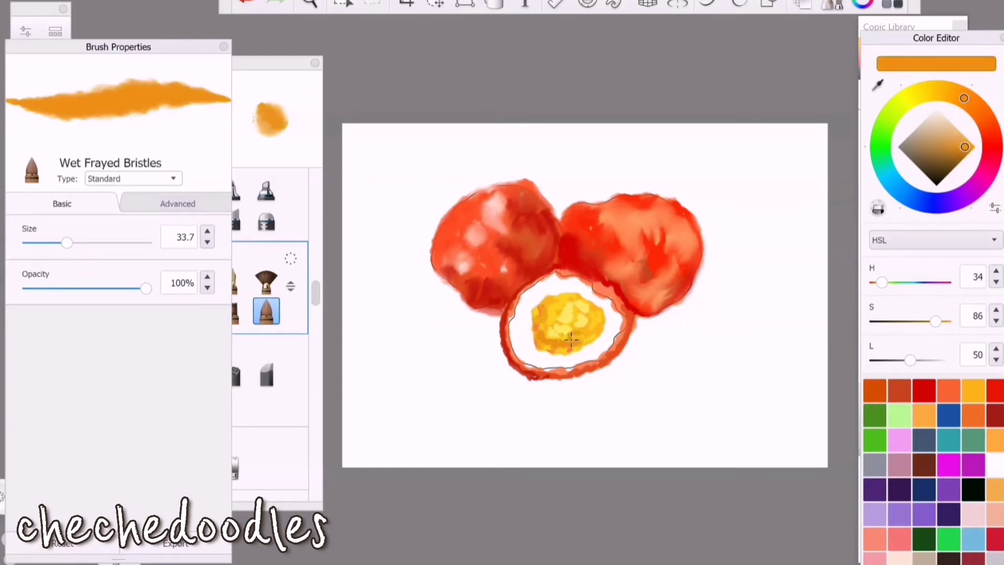
# - Brighten the middle of the yellow center with yellow (H 53, S 100, L 53) and pale yellow highlights (L 89)
pyautogui.click(923, 92)
pyautogui.click(971, 143)
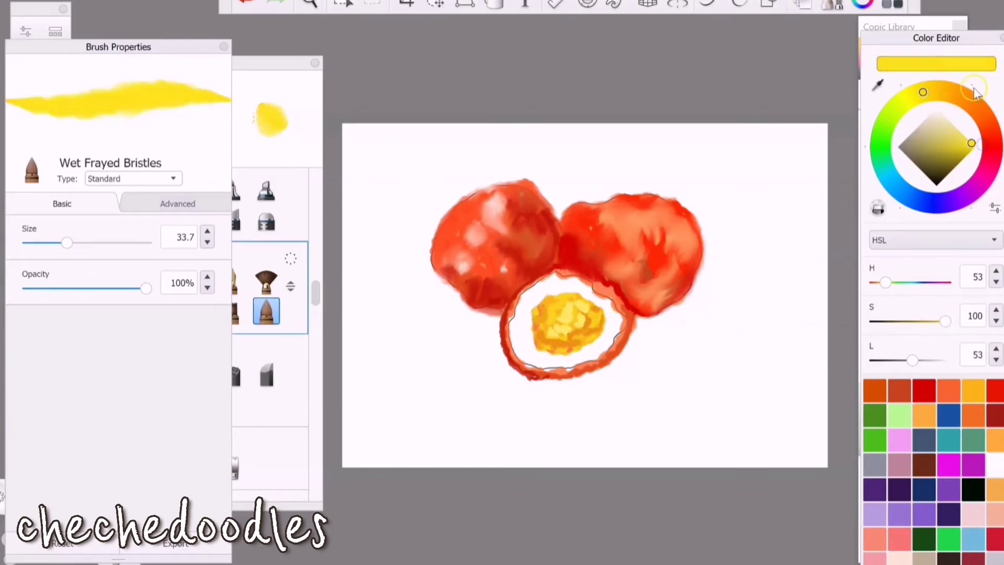
pyautogui.moveTo(970, 143); pyautogui.dragTo(944, 116)
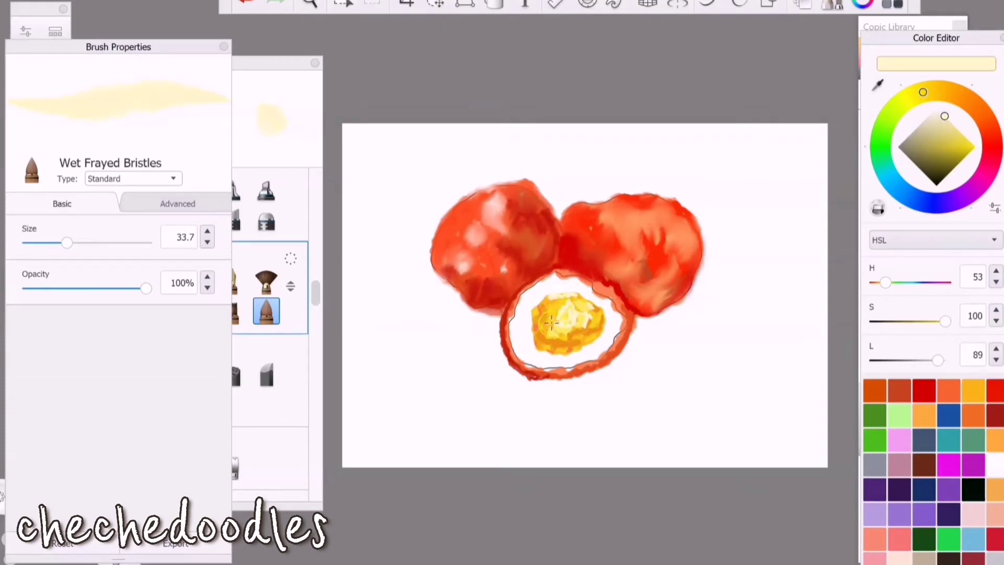
# - Blend the cut fruit's yellow center with the Smudge Web Brush
pyautogui.click(276, 63)
pyautogui.scroll(2, 172, 235)
pyautogui.click(60, 204)
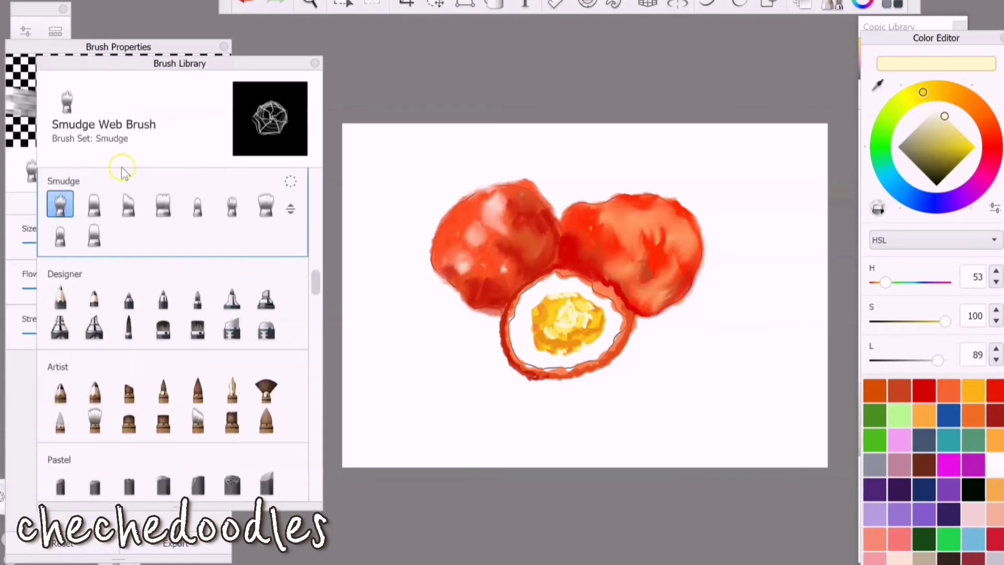
pyautogui.moveTo(540, 325)
pyautogui.mouseDown()
pyautogui.moveTo(540, 339)
pyautogui.moveTo(578, 319)
pyautogui.moveTo(569, 298)
pyautogui.mouseUp()
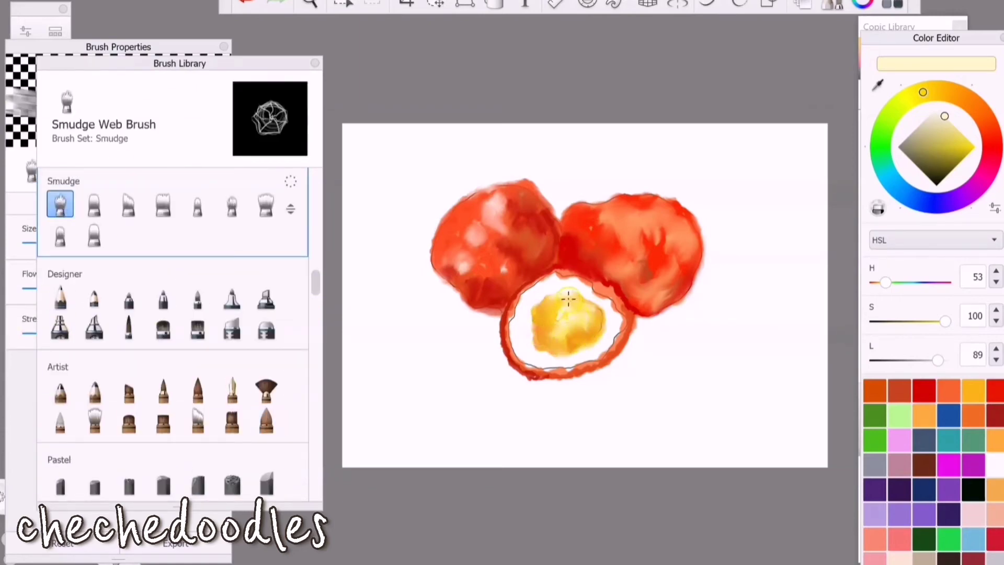
# - Repaint the edges of the cut fruit's center in the stored gold (H 41, S 97, L 54) using Wet Frayed Bristles
pyautogui.click(800, 5)
pyautogui.click(945, 38)
pyautogui.click(972, 390)
pyautogui.click(266, 420)
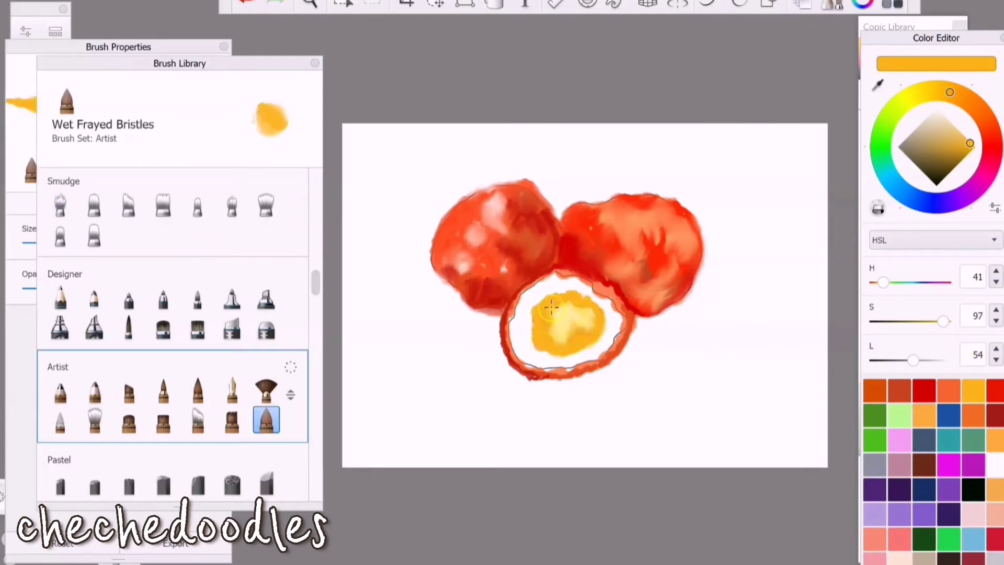
# - Cover the center's pale highlights with gold (H 41) and add bright yellow patches (H 55 and H 51) in its middle
pyautogui.moveTo(950, 92); pyautogui.dragTo(918, 94)
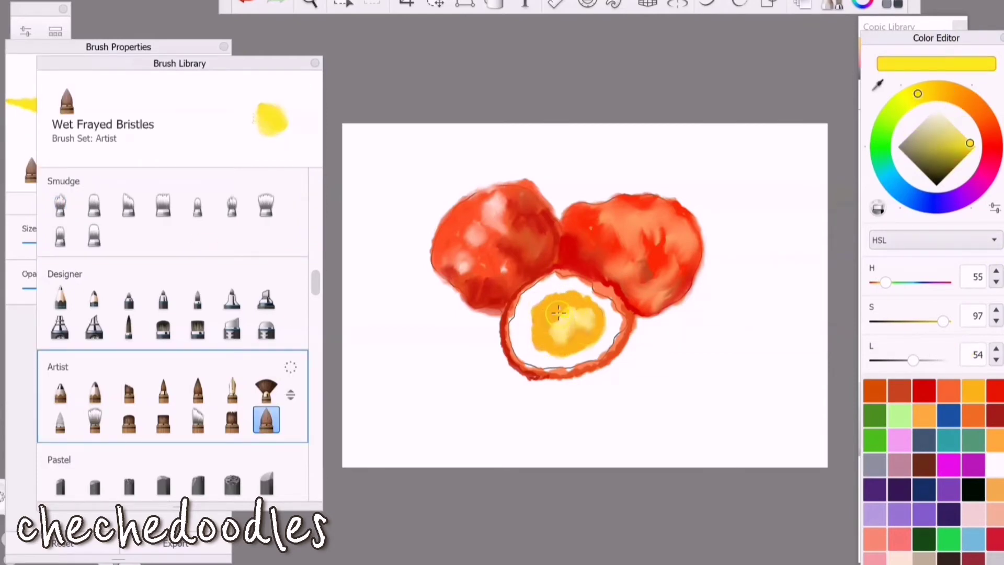
pyautogui.click(974, 392)
pyautogui.moveTo(574, 324); pyautogui.dragTo(559, 332)
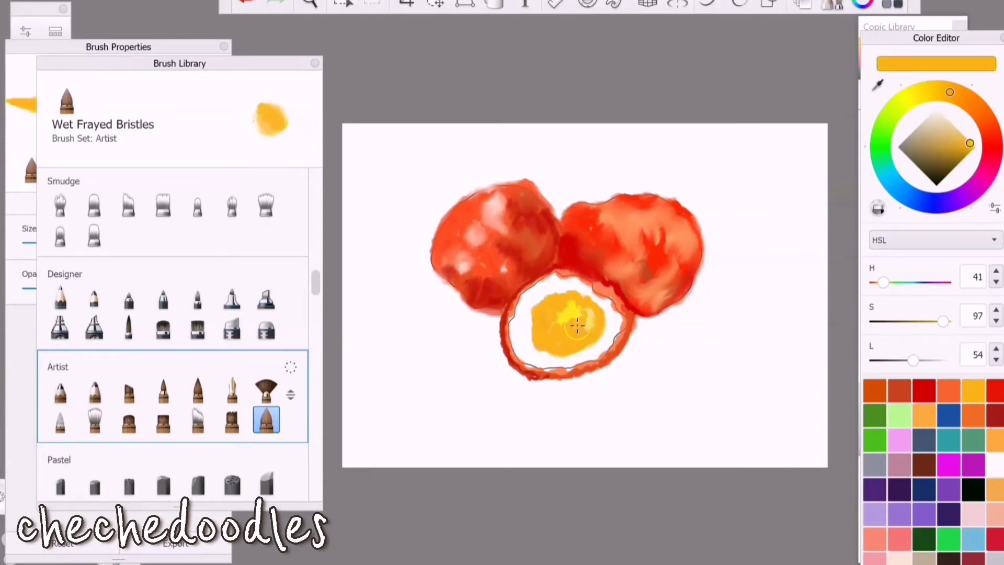
pyautogui.moveTo(946, 80); pyautogui.dragTo(926, 91)
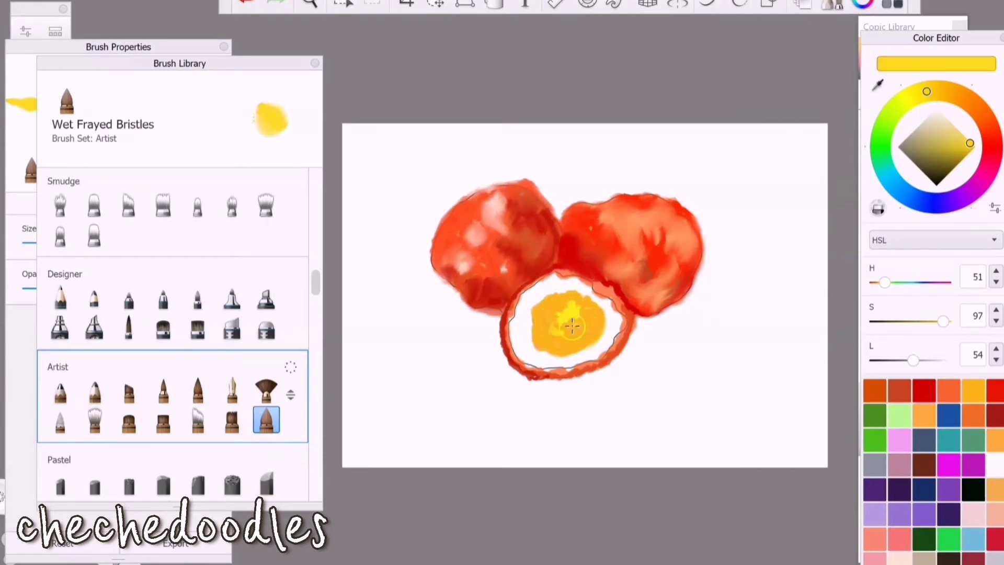
# - Dab muted gold (H 41, S 87, L 61) around the lower and outer parts of the cut fruit's center
pyautogui.keyDown('alt'); pyautogui.click(572, 285); pyautogui.keyUp('alt')
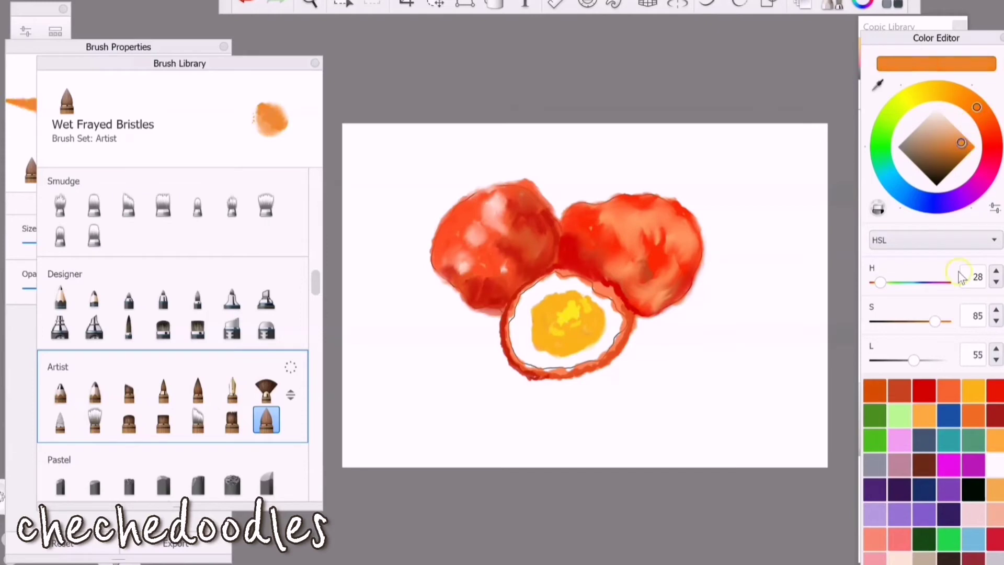
pyautogui.click(952, 148)
pyautogui.moveTo(951, 148); pyautogui.dragTo(956, 151)
pyautogui.click(958, 138)
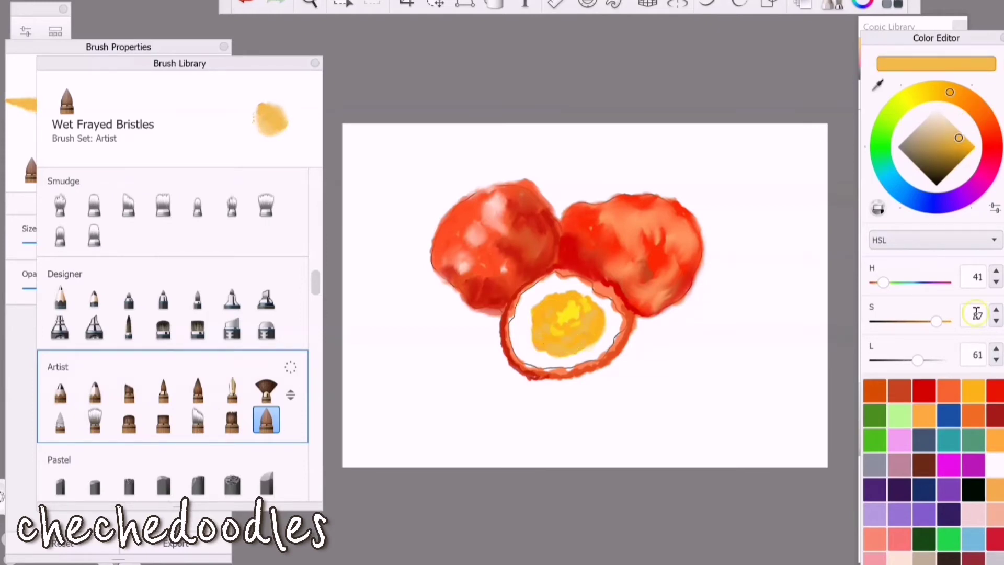
# - Dab orange (H 16, S 94, L 57) at 77% opacity on the center's lower left, adding light gold (H 41, S 97, L 66)
pyautogui.click(948, 390)
pyautogui.click(168, 48)
pyautogui.moveTo(144, 288); pyautogui.dragTo(118, 286)
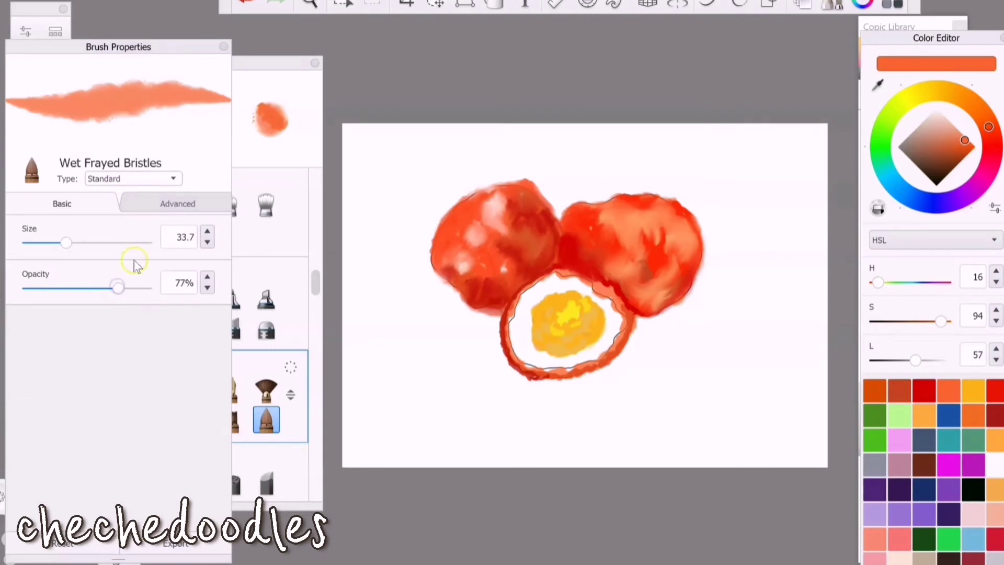
pyautogui.click(269, 7)
pyautogui.click(949, 92)
pyautogui.moveTo(961, 135)
pyautogui.mouseDown()
pyautogui.moveTo(965, 143)
pyautogui.moveTo(961, 134)
pyautogui.mouseUp()
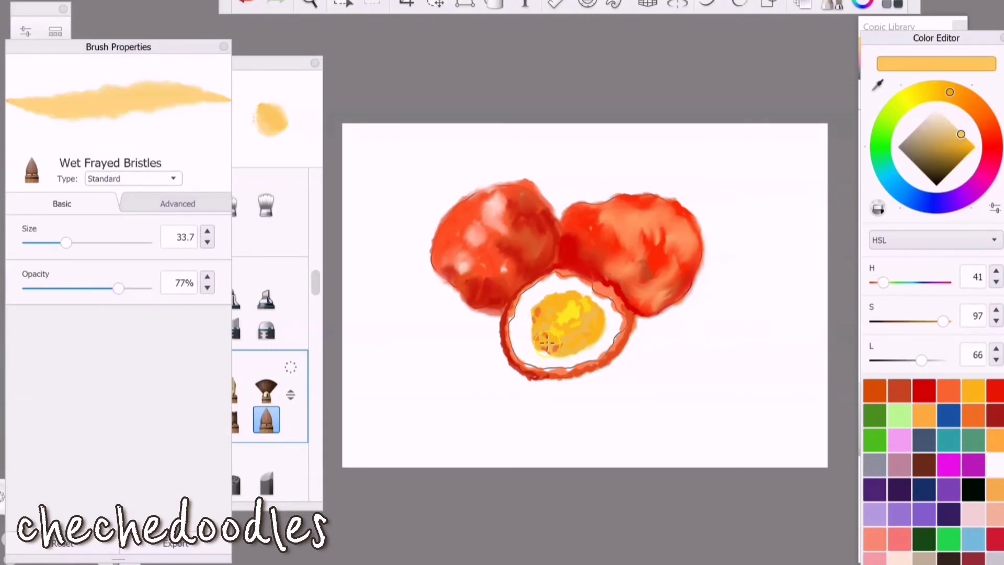
# - Add orange (H 25, S 95, L 61) and yellow (H 53, S 100, L 55) dabs to the center at brush size 57.7
pyautogui.keyDown('alt'); pyautogui.click(608, 293); pyautogui.keyUp('alt')
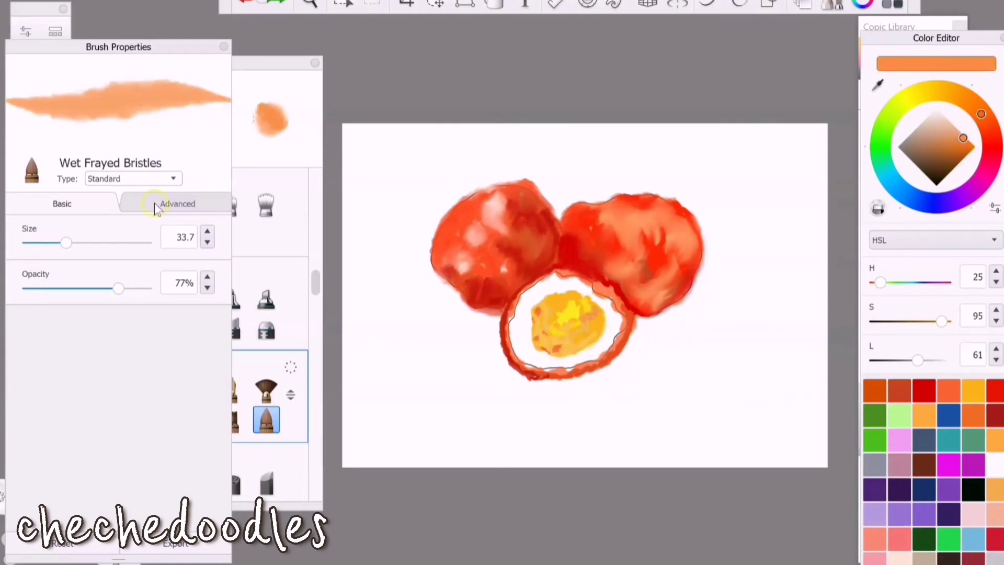
pyautogui.moveTo(66, 242); pyautogui.dragTo(90, 243)
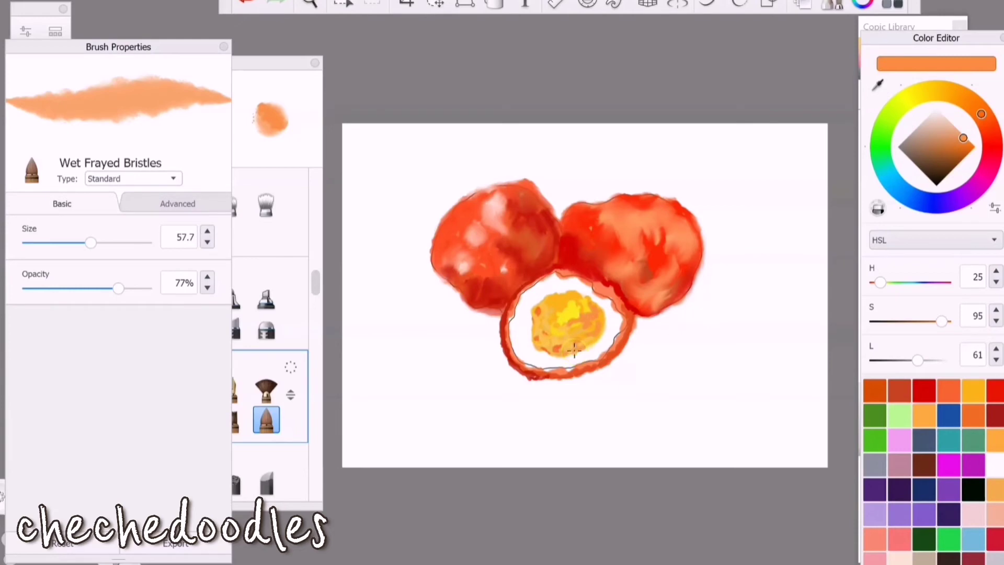
pyautogui.keyDown('alt'); pyautogui.click(570, 349); pyautogui.keyUp('alt')
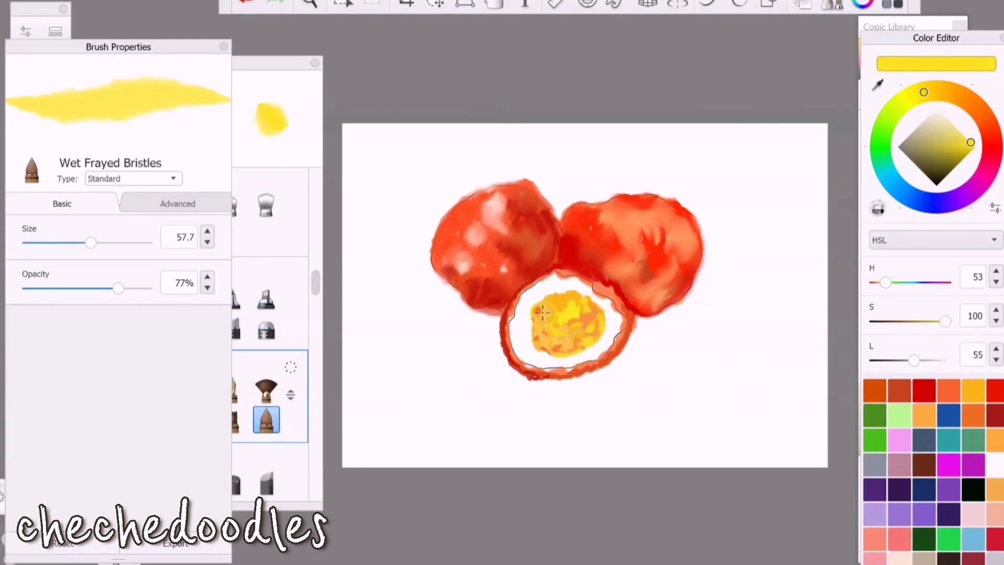
# - Soften the cut fruit's center dabs with the Smudge Web Brush at size 37.0
pyautogui.click(291, 179)
pyautogui.click(94, 239)
pyautogui.click(111, 47)
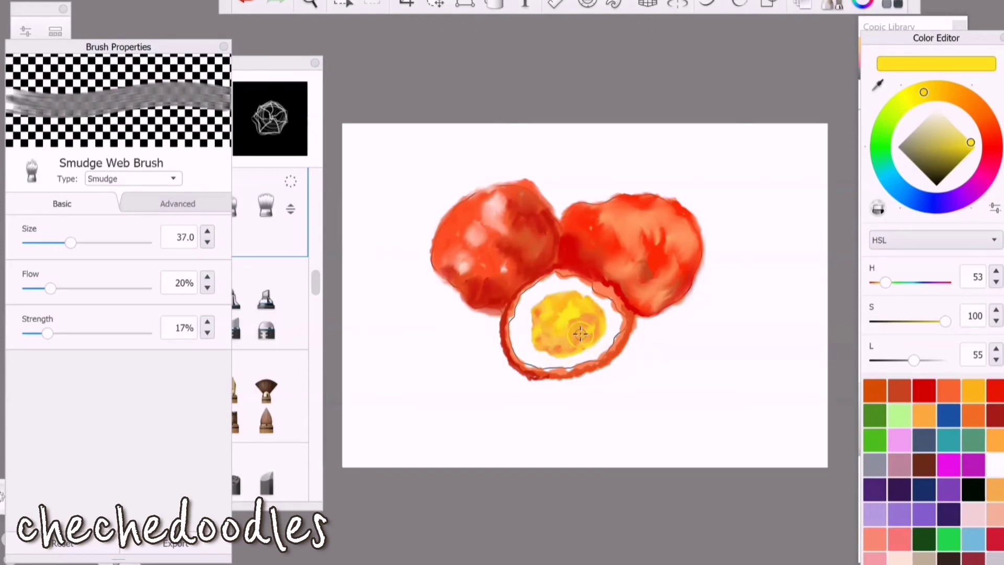
# - Set the brush color to muted tan (H 29, S 58, L 58) and select Wet Frayed Bristles
pyautogui.click(974, 105)
pyautogui.moveTo(970, 145); pyautogui.dragTo(940, 141)
pyautogui.click(266, 420)
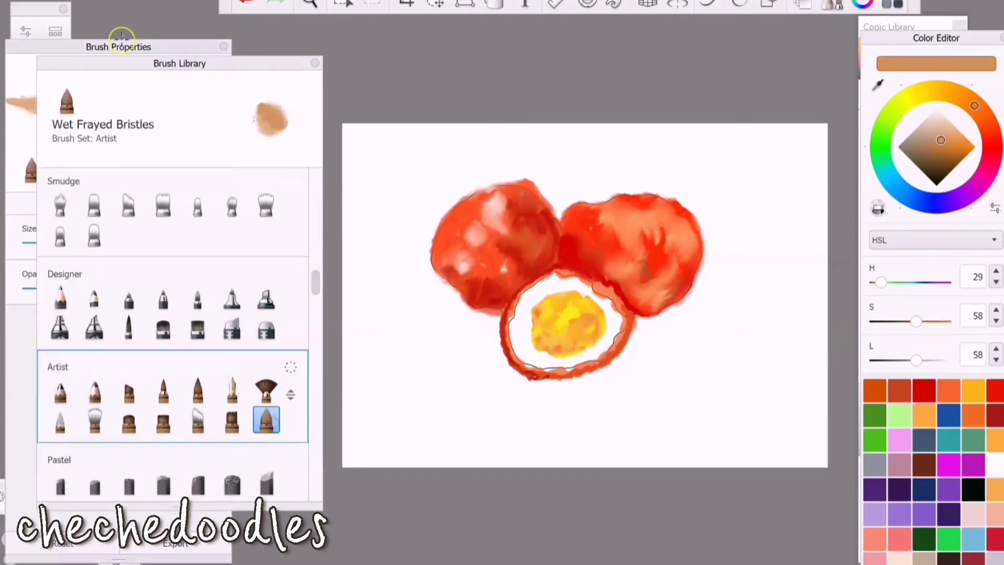
pyautogui.click(120, 43)
pyautogui.click(94, 290)
pyautogui.moveTo(315, 282)
pyautogui.mouseDown()
pyautogui.moveTo(300, 218)
pyautogui.moveTo(302, 236)
pyautogui.mouseUp()
pyautogui.click(94, 288)
pyautogui.click(118, 47)
pyautogui.moveTo(49, 242); pyautogui.dragTo(78, 242)
# - Shade the cut fruit's white flesh along its edge in muted tan with the Airbrush at size 65.1
pyautogui.moveTo(315, 236); pyautogui.dragTo(315, 216)
pyautogui.scroll(10, 315, 216)
pyautogui.click(94, 206)
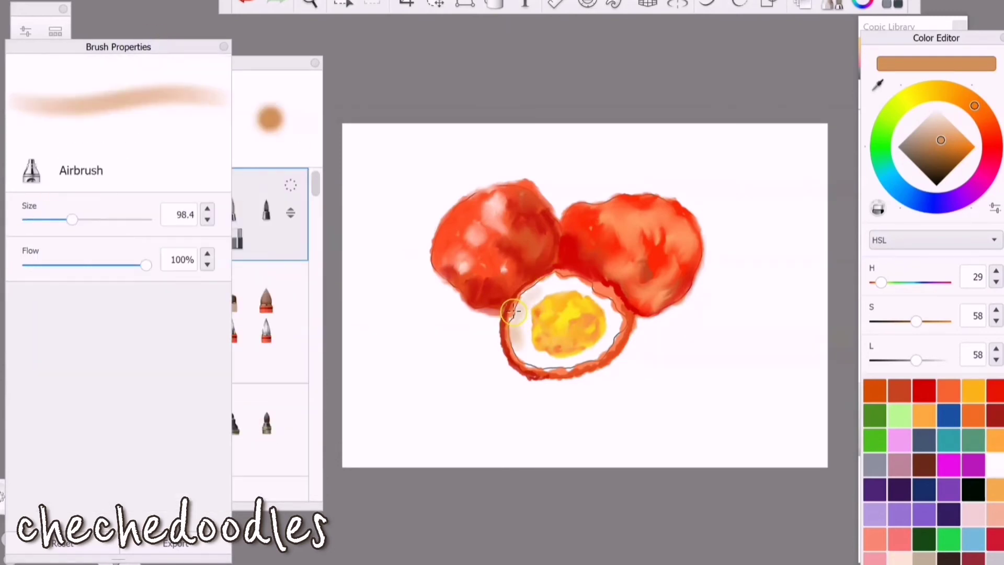
pyautogui.moveTo(72, 219)
pyautogui.mouseDown()
pyautogui.moveTo(40, 220)
pyautogui.moveTo(125, 235)
pyautogui.moveTo(56, 220)
pyautogui.mouseUp()
pyautogui.click(79, 220)
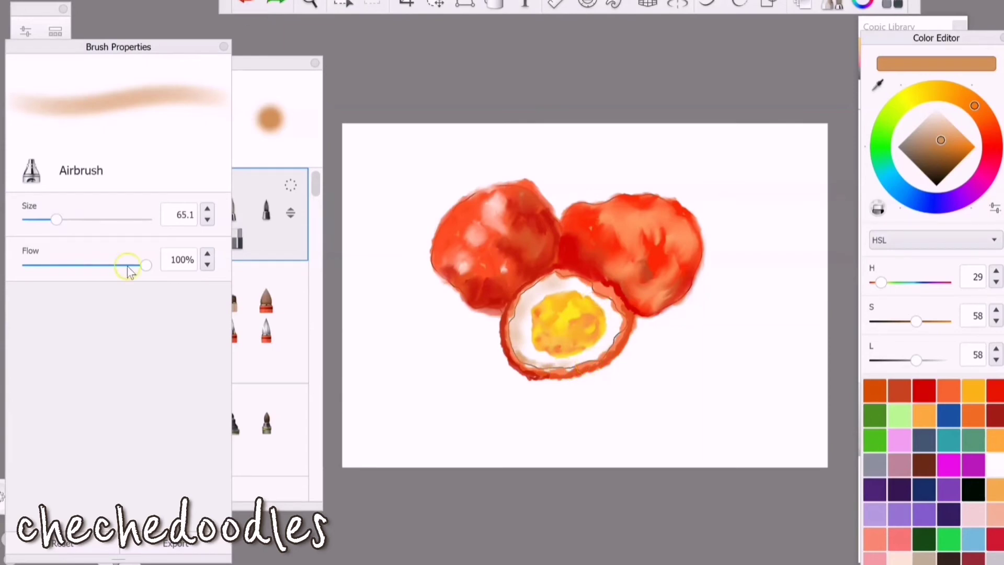
# - Lighten the lower part of the white flesh with sampled white, using the Airbrush at 73% flow
pyautogui.moveTo(127, 265); pyautogui.dragTo(114, 265)
pyautogui.keyDown('alt'); pyautogui.click(556, 286); pyautogui.keyUp('alt')
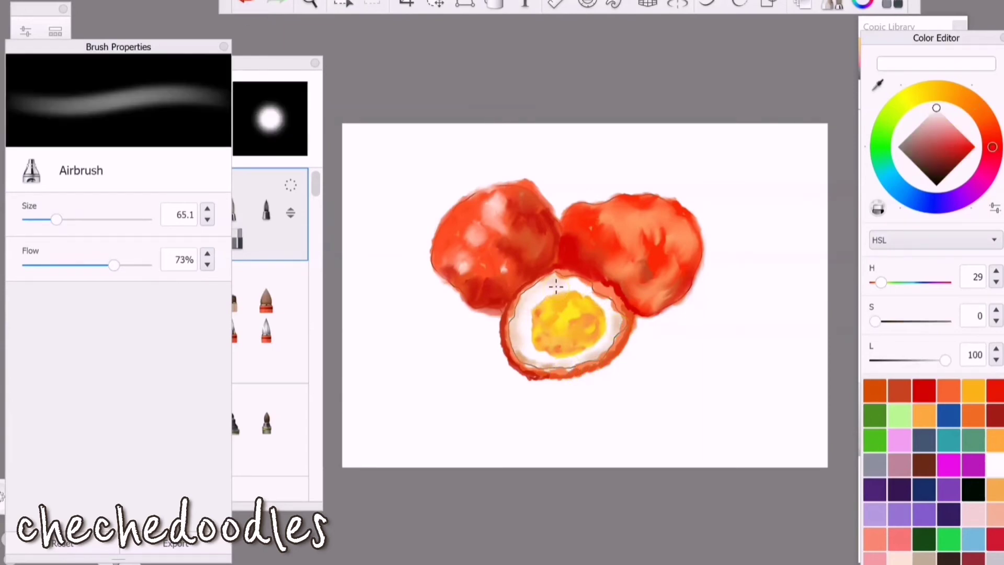
pyautogui.moveTo(562, 362)
pyautogui.mouseDown()
pyautogui.moveTo(520, 337)
pyautogui.moveTo(598, 352)
pyautogui.mouseUp()
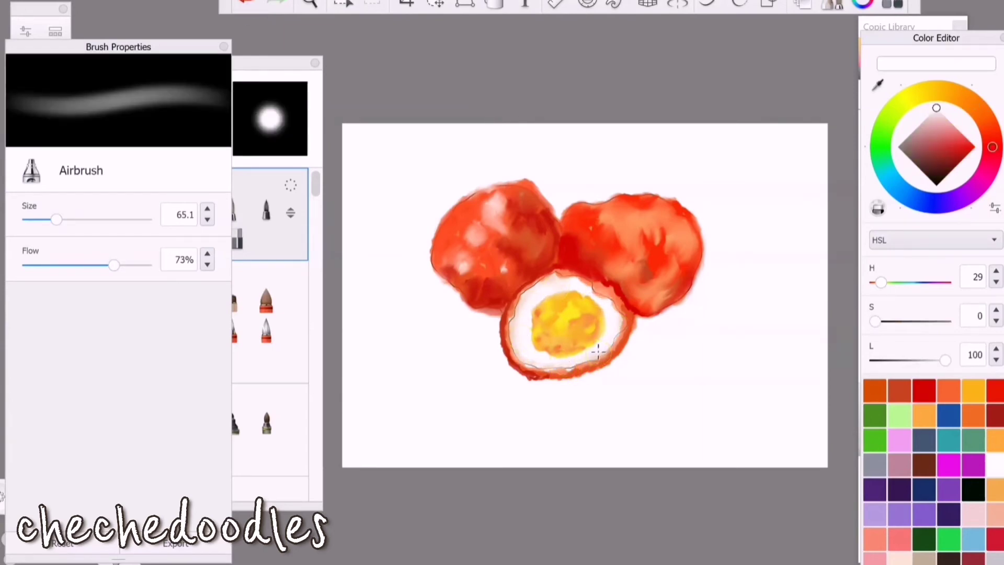
# - Paint dark red-brown (H 11, S 77, L 39) shadows on the cut fruit's rim and left fruit's lower edge with Wet Frayed Bristles at size 16.9
pyautogui.click(924, 465)
pyautogui.click(281, 381)
pyautogui.moveTo(315, 184); pyautogui.dragTo(318, 287)
pyautogui.doubleClick(266, 366)
pyautogui.moveTo(89, 244); pyautogui.dragTo(46, 248)
pyautogui.moveTo(947, 159); pyautogui.dragTo(952, 155)
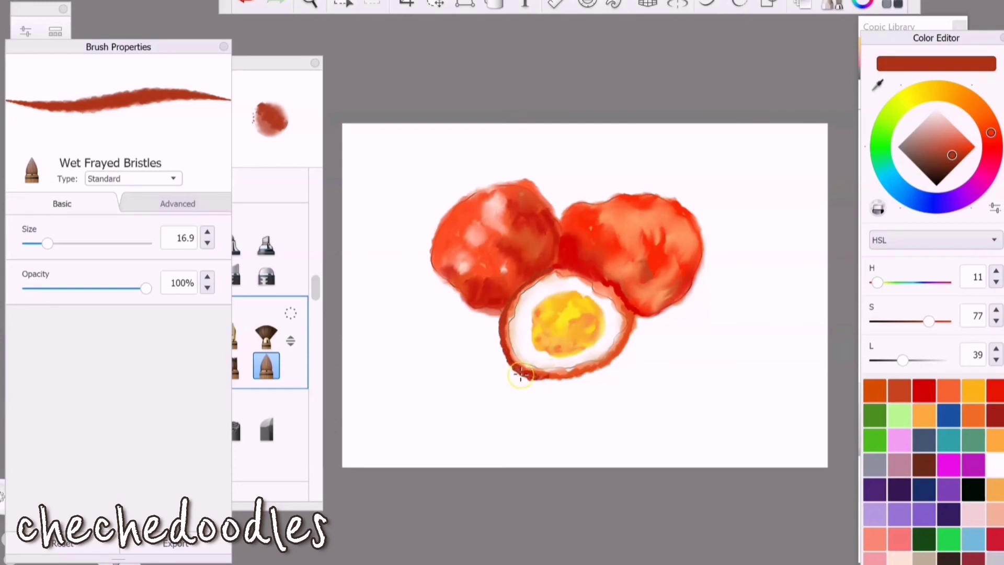
pyautogui.moveTo(486, 289); pyautogui.dragTo(461, 296)
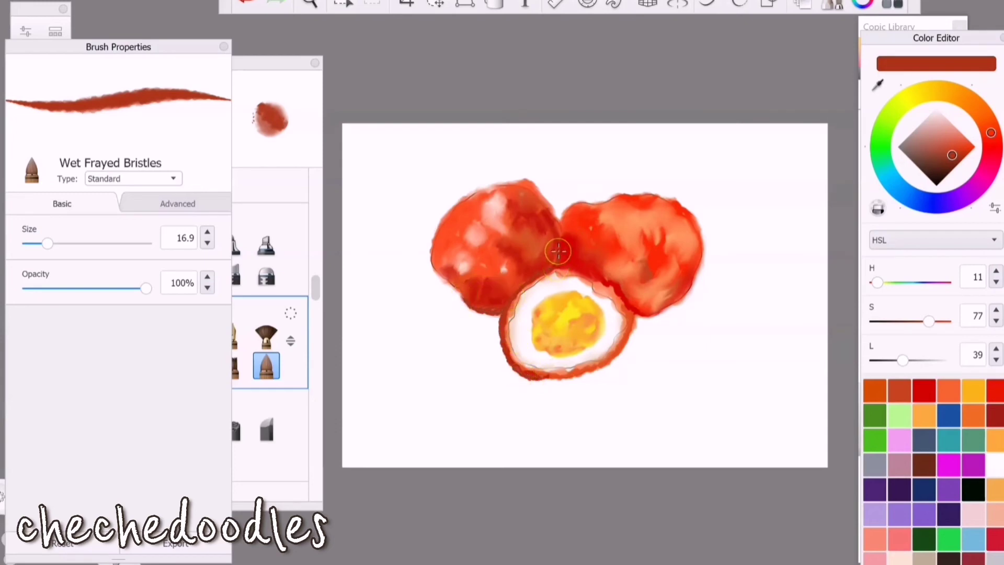
# - Blend the dark shadows where the fruits meet with the Smudge Web Brush at size 48.0, flow 12% and strength 15%
pyautogui.click(272, 63)
pyautogui.scroll(5, 267, 314)
pyautogui.click(60, 457)
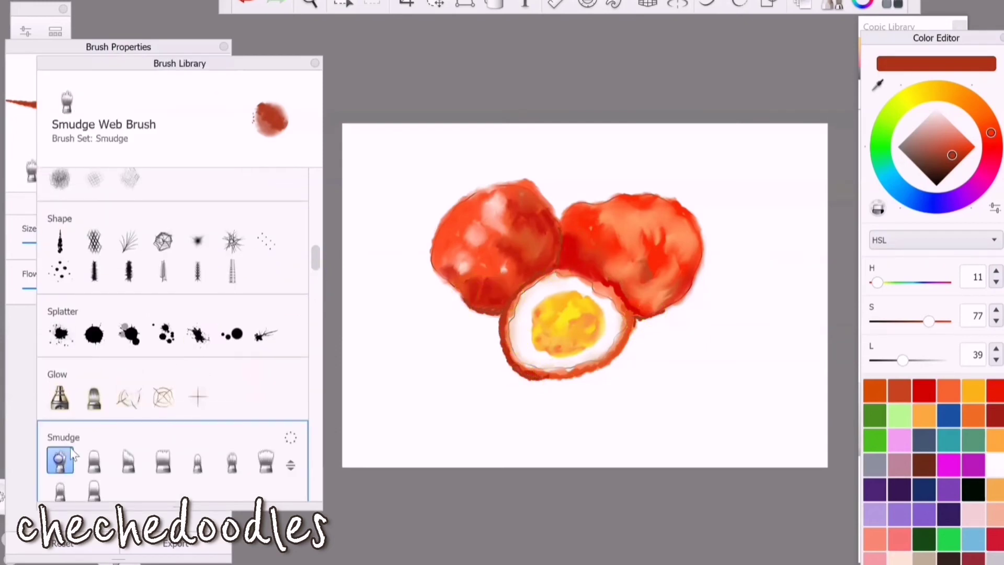
pyautogui.click(21, 319)
pyautogui.moveTo(47, 334); pyautogui.dragTo(90, 340)
pyautogui.click(84, 243)
pyautogui.click(91, 288)
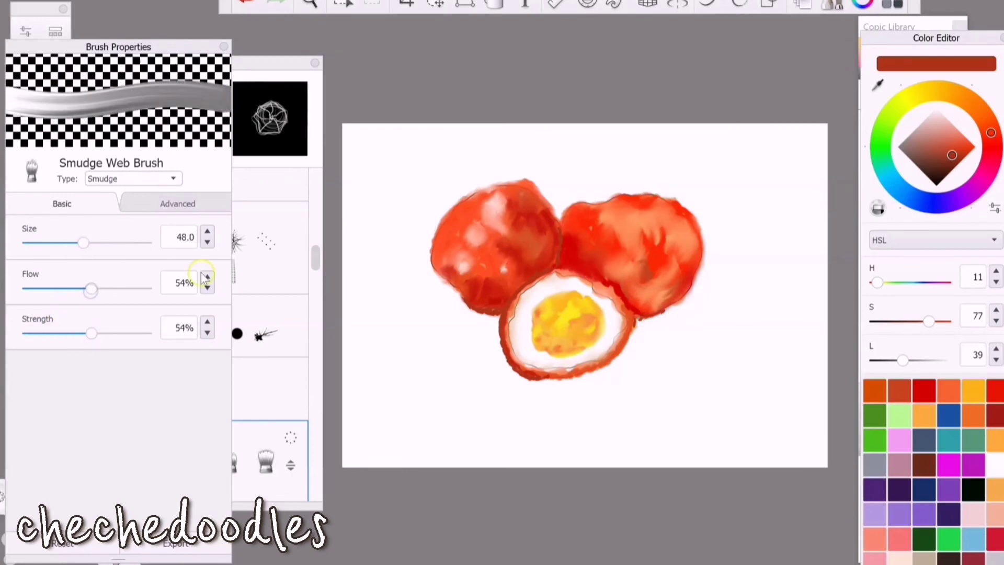
pyautogui.moveTo(91, 288); pyautogui.dragTo(41, 288)
pyautogui.moveTo(91, 333); pyautogui.dragTo(44, 333)
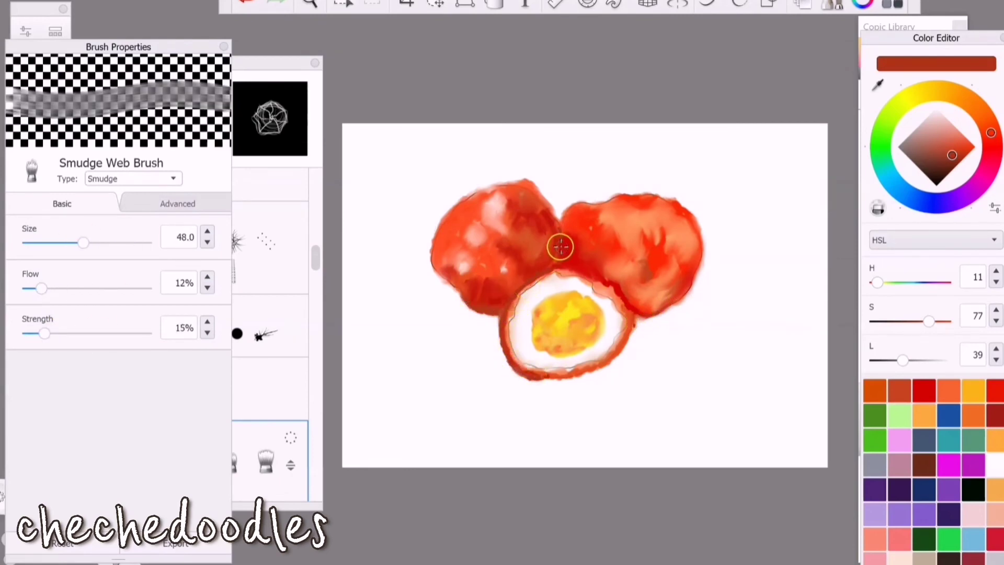
# - Paint light orange (H 26, S 100, L 68) patches across the right fruit's upper part with Wet Frayed Bristles at size 56.4
pyautogui.click(994, 467)
pyautogui.moveTo(315, 258)
pyautogui.mouseDown()
pyautogui.moveTo(309, 216)
pyautogui.moveTo(316, 289)
pyautogui.mouseUp()
pyautogui.click(266, 350)
pyautogui.moveTo(950, 100); pyautogui.dragTo(963, 99)
pyautogui.click(944, 121)
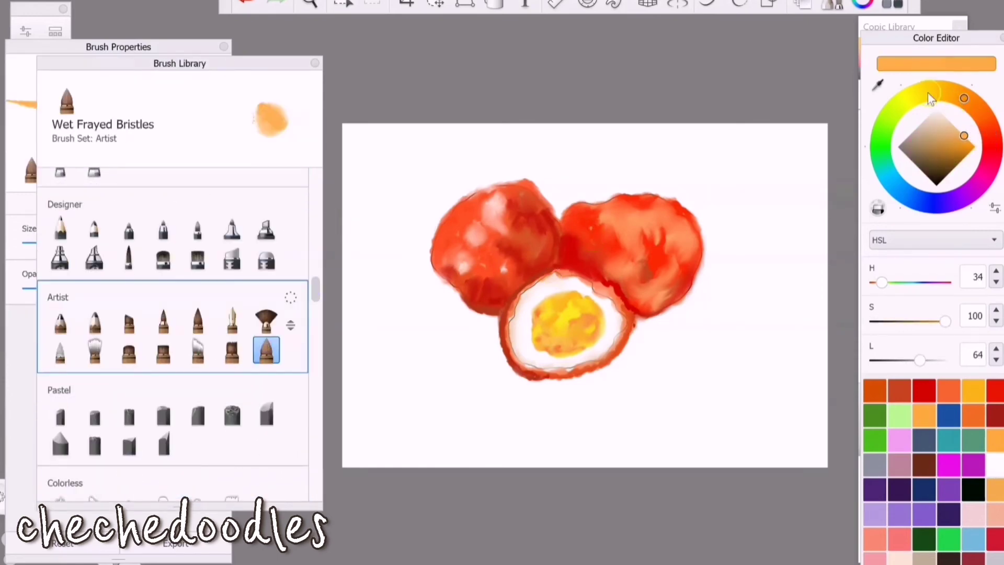
pyautogui.click(950, 136)
pyautogui.click(959, 135)
pyautogui.click(984, 118)
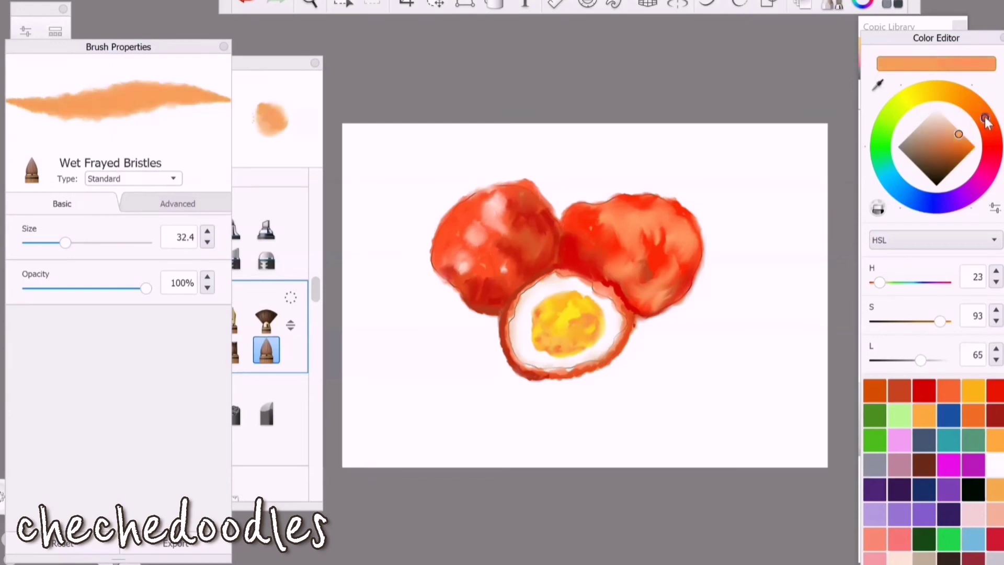
pyautogui.click(960, 134)
pyautogui.click(979, 110)
pyautogui.click(961, 133)
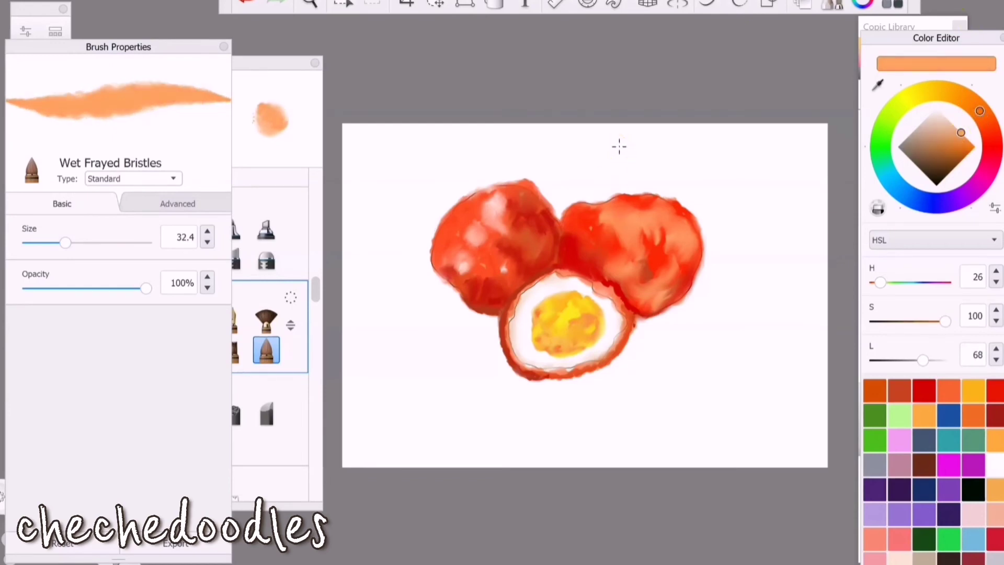
pyautogui.moveTo(64, 242); pyautogui.dragTo(89, 242)
pyautogui.moveTo(594, 224)
pyautogui.mouseDown()
pyautogui.moveTo(648, 228)
pyautogui.moveTo(682, 217)
pyautogui.mouseUp()
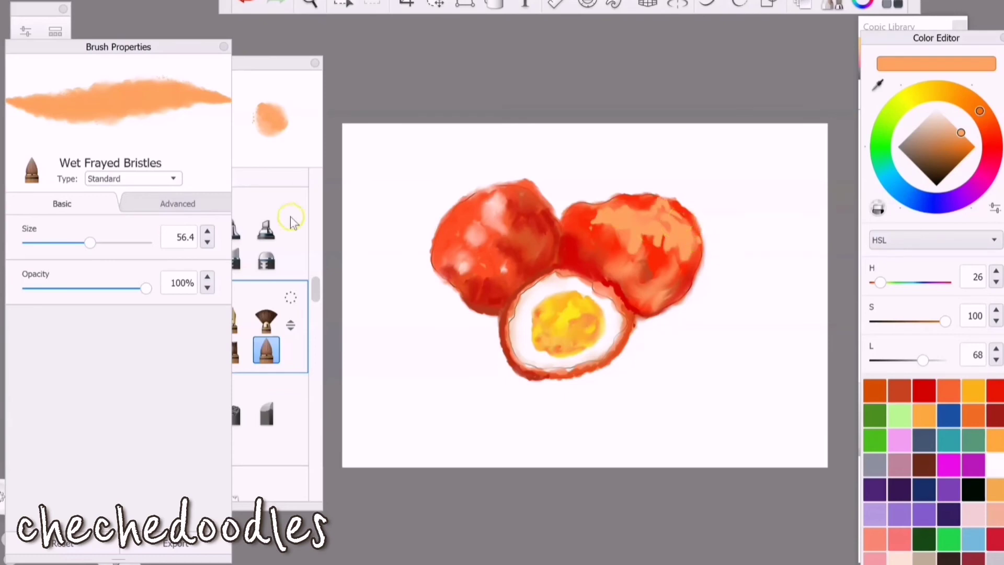
# - Smudge the light orange patches into the right fruit with the Smudge Web Brush at 32% flow and a larger brush size
pyautogui.moveTo(316, 289)
pyautogui.mouseDown()
pyautogui.moveTo(316, 358)
pyautogui.moveTo(315, 265)
pyautogui.mouseUp()
pyautogui.click(63, 387)
pyautogui.click(26, 293)
pyautogui.click(65, 288)
pyautogui.click(46, 336)
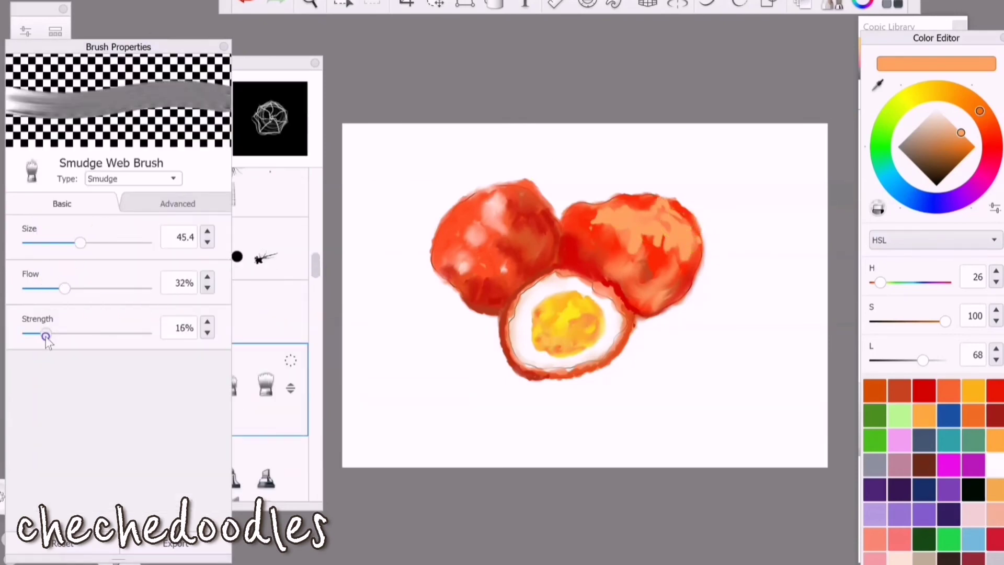
pyautogui.moveTo(46, 334); pyautogui.dragTo(53, 333)
pyautogui.moveTo(79, 242); pyautogui.dragTo(103, 242)
pyautogui.moveTo(602, 230)
pyautogui.mouseDown()
pyautogui.moveTo(628, 245)
pyautogui.moveTo(618, 242)
pyautogui.moveTo(667, 237)
pyautogui.moveTo(647, 202)
pyautogui.moveTo(677, 213)
pyautogui.moveTo(688, 257)
pyautogui.moveTo(652, 262)
pyautogui.mouseUp()
# - Add red-orange (H 14, S 100, L 56) strokes to the right fruit's middle and upper edge with Wet Frayed Bristles
pyautogui.moveTo(979, 111); pyautogui.dragTo(989, 129)
pyautogui.moveTo(961, 133); pyautogui.dragTo(970, 142)
pyautogui.moveTo(316, 265)
pyautogui.mouseDown()
pyautogui.moveTo(317, 310)
pyautogui.moveTo(316, 289)
pyautogui.mouseUp()
pyautogui.click(266, 341)
pyautogui.click(802, 345)
pyautogui.moveTo(647, 265); pyautogui.dragTo(685, 257)
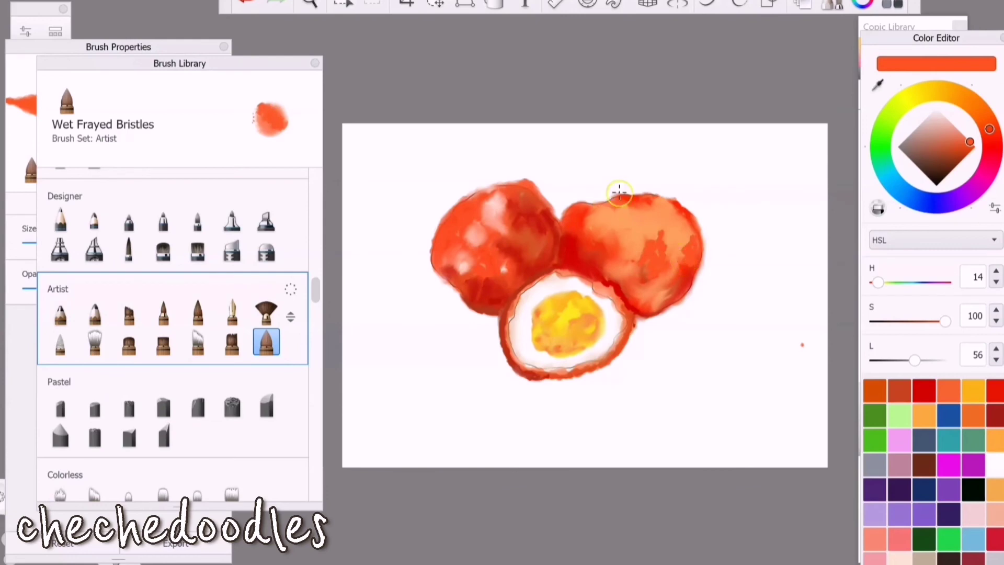
pyautogui.moveTo(610, 208)
pyautogui.mouseDown()
pyautogui.moveTo(678, 207)
pyautogui.moveTo(600, 218)
pyautogui.mouseUp()
# - Dab white highlights on the right fruit's upper left and lower right, and blend them with the Smudge Web Brush
pyautogui.click(994, 464)
pyautogui.moveTo(672, 265); pyautogui.dragTo(671, 270)
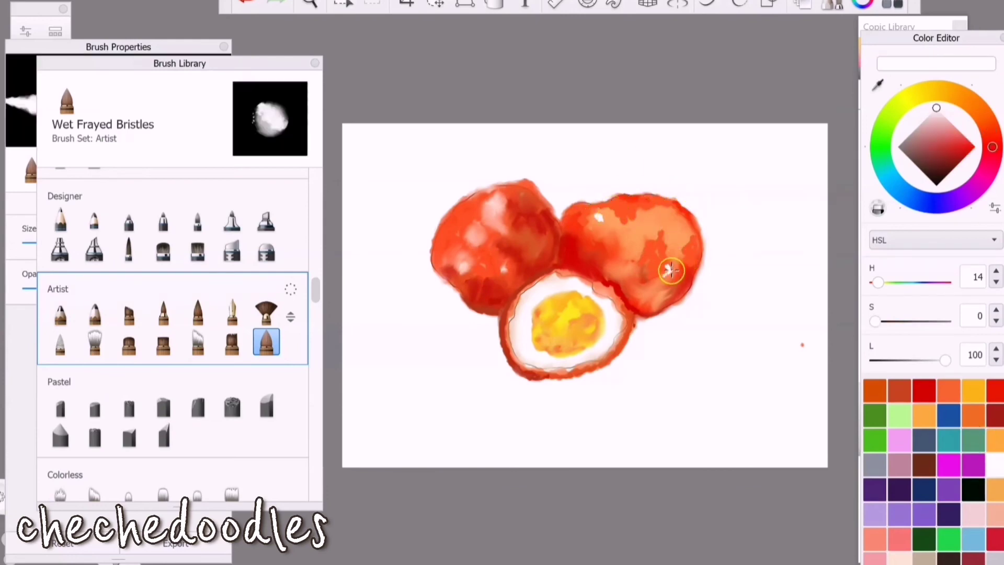
pyautogui.moveTo(315, 296)
pyautogui.mouseDown()
pyautogui.moveTo(316, 348)
pyautogui.moveTo(316, 274)
pyautogui.mouseUp()
pyautogui.click(60, 360)
pyautogui.moveTo(661, 265); pyautogui.dragTo(669, 264)
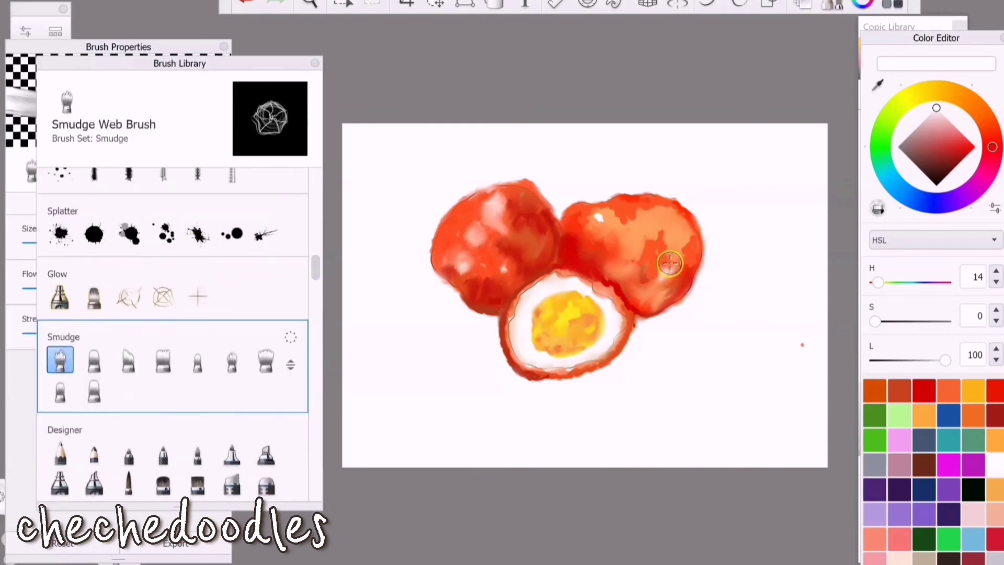
pyautogui.moveTo(597, 215)
pyautogui.mouseDown()
pyautogui.moveTo(599, 225)
pyautogui.moveTo(632, 207)
pyautogui.moveTo(672, 215)
pyautogui.moveTo(681, 253)
pyautogui.mouseUp()
# - Erase the stray dot beside the fruits with the Hard Eraser and hide the Layer3 sketch
pyautogui.press('e')
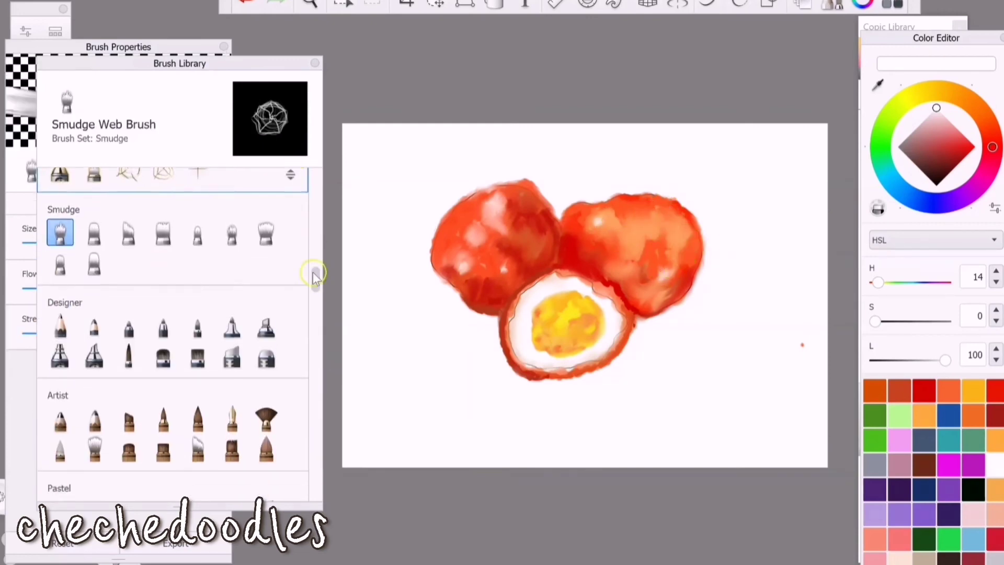
pyautogui.click(805, 5)
pyautogui.click(884, 217)
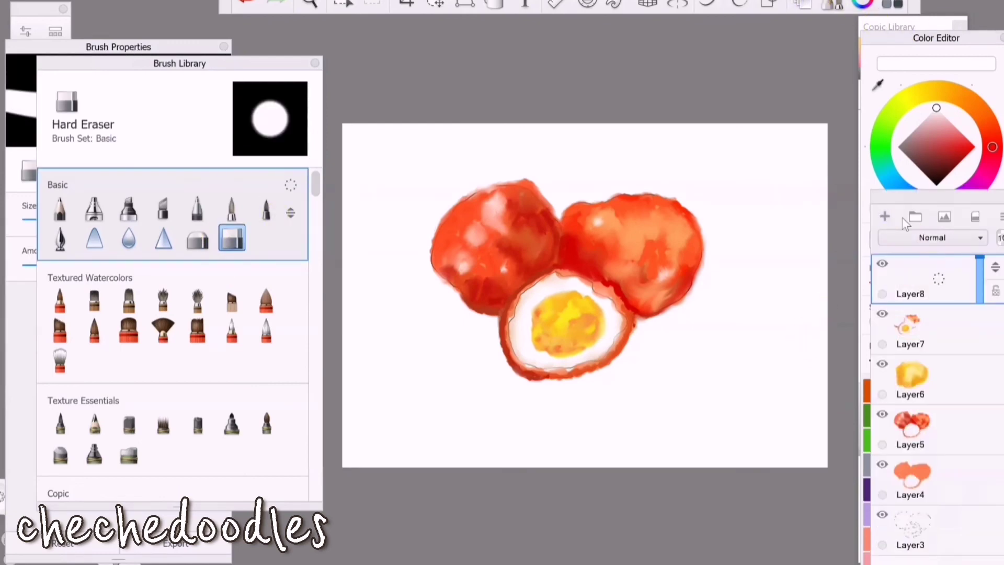
pyautogui.click(881, 517)
# - Select the Inking Pen and delete the empty Layer8
pyautogui.click(60, 239)
pyautogui.click(999, 216)
pyautogui.click(944, 372)
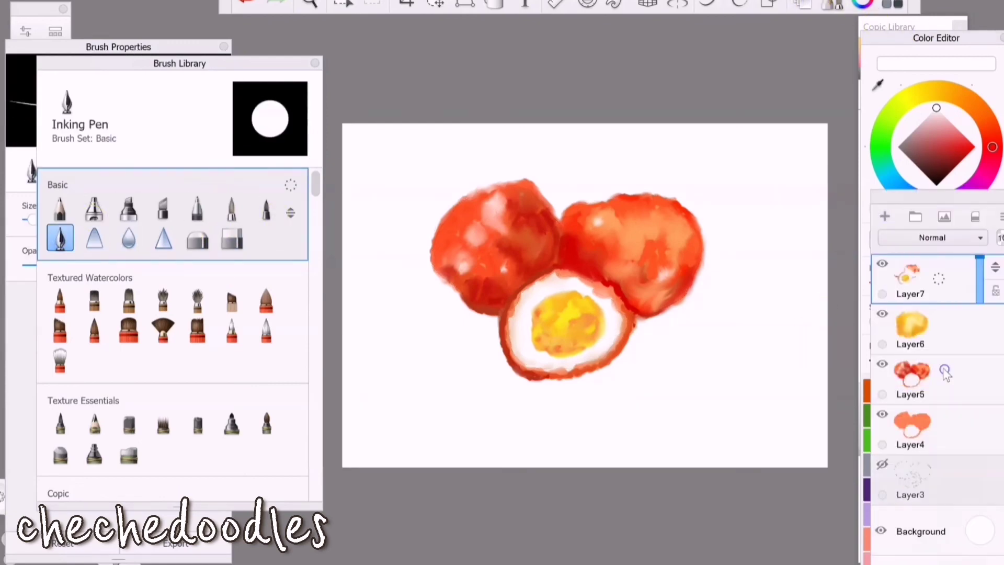
# - Try to merge all layers after showing Layer3 and removing Layer7
pyautogui.moveTo(939, 278)
pyautogui.mouseDown()
pyautogui.moveTo(969, 313)
pyautogui.moveTo(922, 480)
pyautogui.mouseUp()
pyautogui.click(882, 464)
pyautogui.click(999, 216)
pyautogui.click(944, 371)
pyautogui.moveTo(939, 278); pyautogui.dragTo(970, 312)
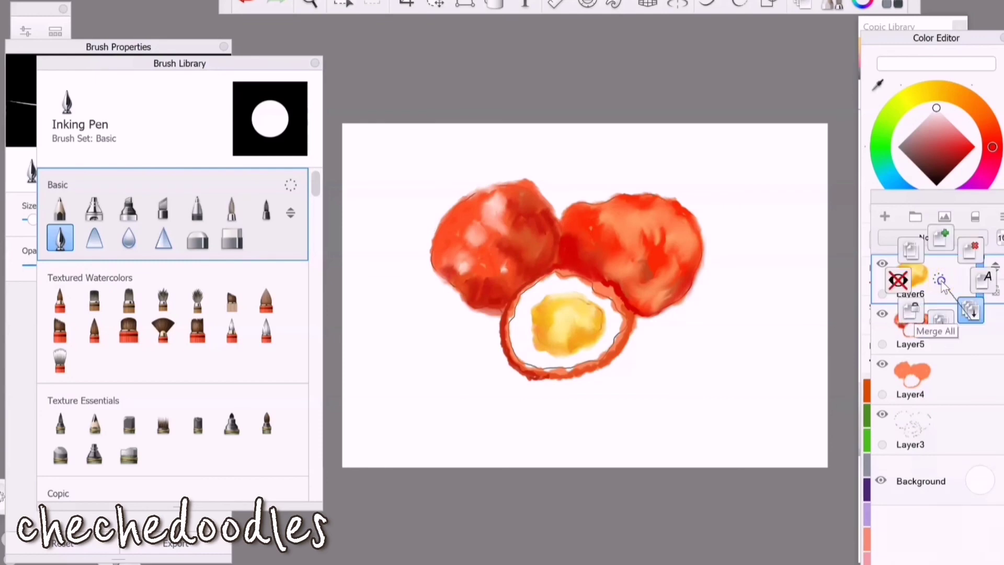
# - Set the Inking Pen color to bright red-orange (H 13, S 100, L 54)
pyautogui.click(805, 5)
pyautogui.moveTo(993, 147)
pyautogui.mouseDown()
pyautogui.moveTo(992, 126)
pyautogui.moveTo(993, 140)
pyautogui.mouseUp()
pyautogui.click(965, 137)
pyautogui.click(981, 112)
pyautogui.click(971, 143)
pyautogui.click(990, 130)
# - Move the merged fruit artwork on Layer4 lower on the canvas to leave room above it
pyautogui.click(435, 5)
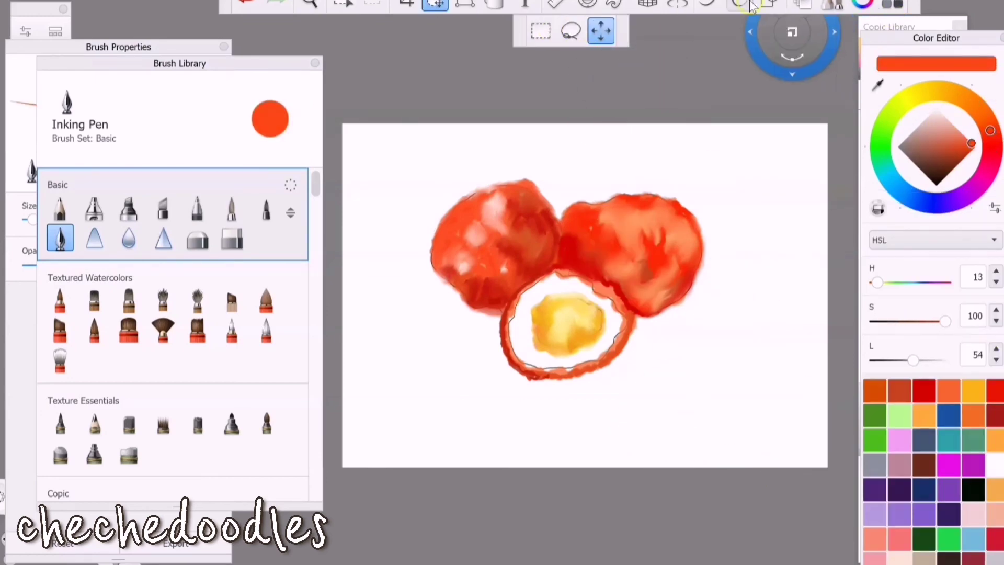
pyautogui.click(805, 5)
pyautogui.moveTo(724, 398); pyautogui.dragTo(725, 451)
pyautogui.press('Return')
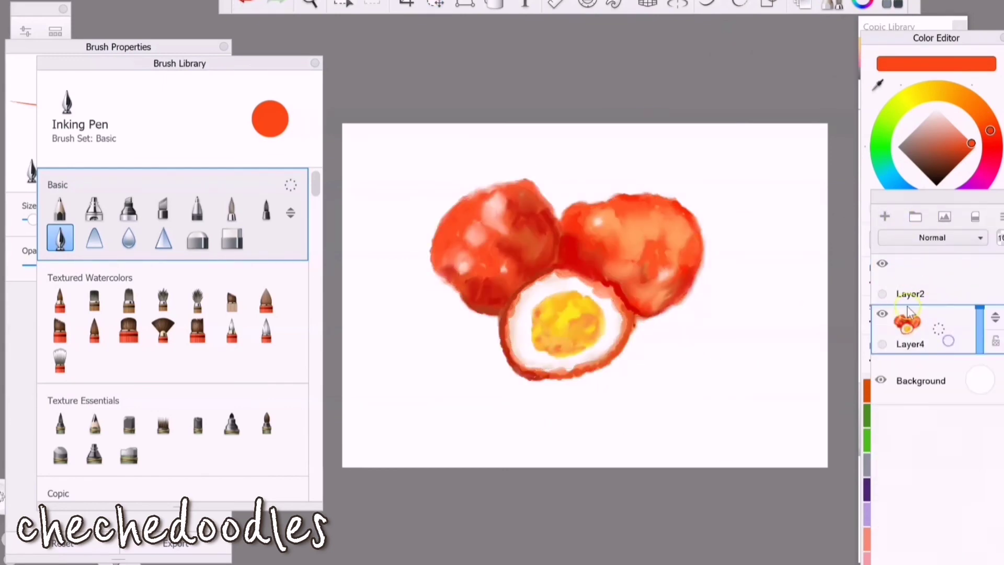
pyautogui.moveTo(789, 376); pyautogui.dragTo(789, 425)
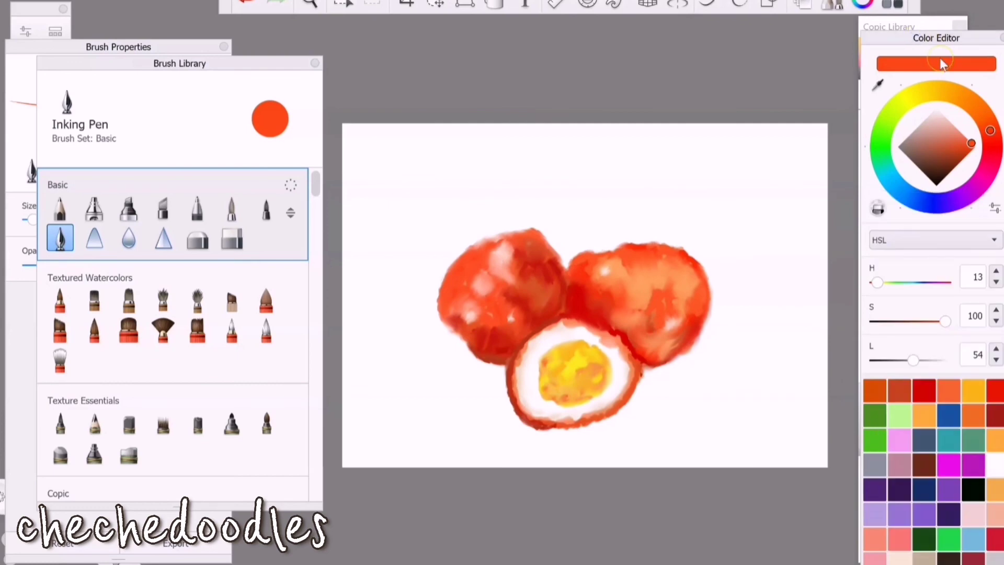
pyautogui.click(60, 300)
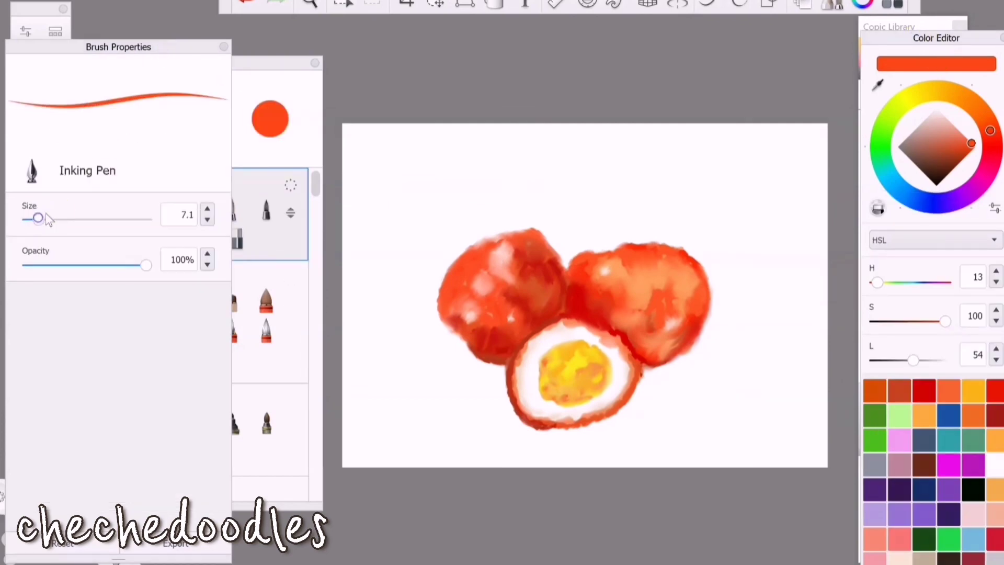
pyautogui.moveTo(387, 174); pyautogui.dragTo(433, 136)
pyautogui.hotkey('ctrl', 'z')
pyautogui.moveTo(38, 219); pyautogui.dragTo(62, 220)
pyautogui.moveTo(408, 184); pyautogui.dragTo(448, 173)
pyautogui.hotkey('ctrl', 'z')
# - Hand-letter the title "Kwek-Kwek" above the fruits with the Inking Pen at size 32.8 and stroke smoothing level 3
pyautogui.click(739, 3)
pyautogui.moveTo(584, 40); pyautogui.dragTo(584, 30)
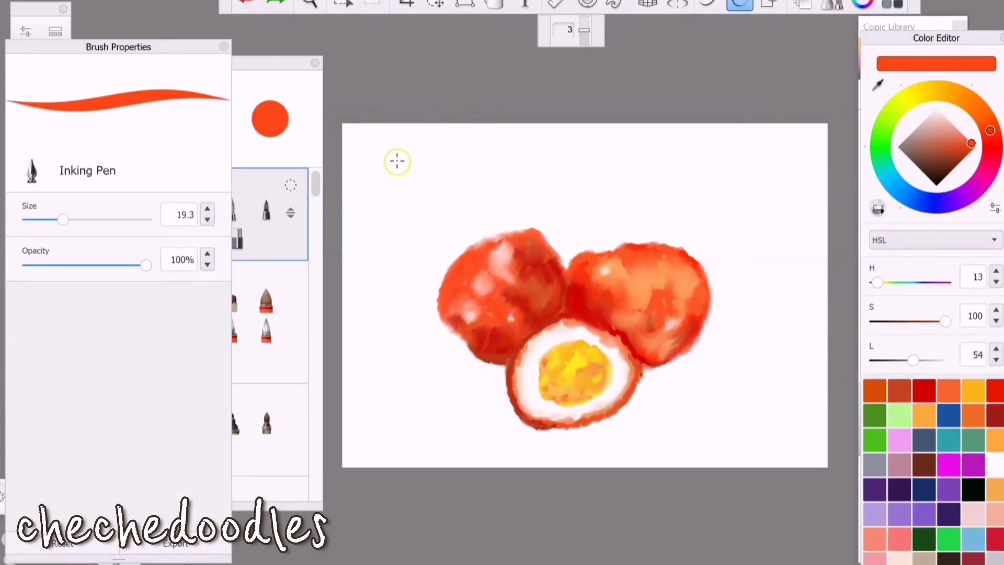
pyautogui.moveTo(62, 220); pyautogui.dragTo(91, 219)
pyautogui.moveTo(395, 157)
pyautogui.mouseDown()
pyautogui.moveTo(443, 152)
pyautogui.moveTo(511, 173)
pyautogui.moveTo(563, 150)
pyautogui.moveTo(645, 145)
pyautogui.moveTo(753, 173)
pyautogui.mouseUp()
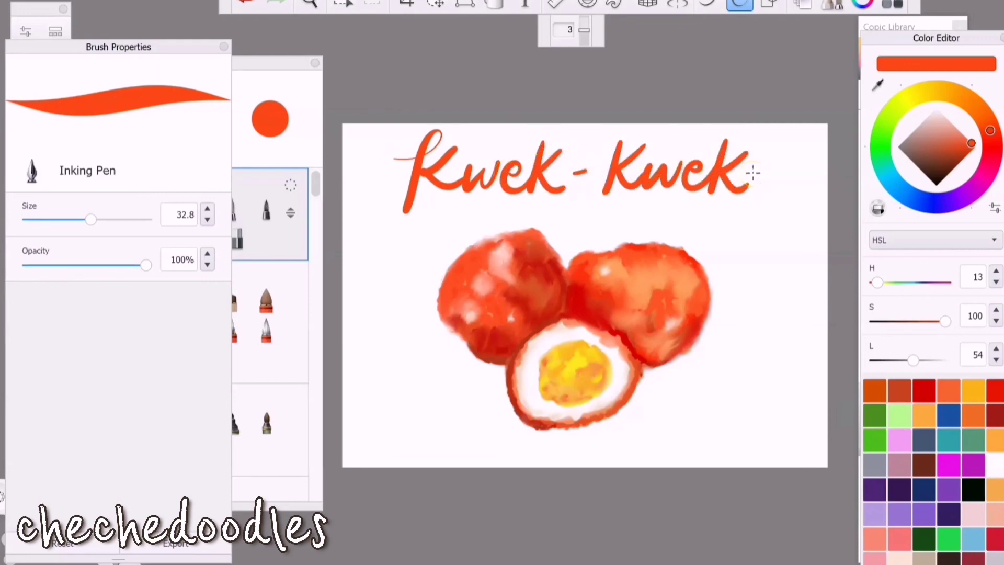
# - Sign the artwork below the right fruit with the artist's signature, using the Inking Pen at size 3.8
pyautogui.moveTo(91, 219); pyautogui.dragTo(32, 220)
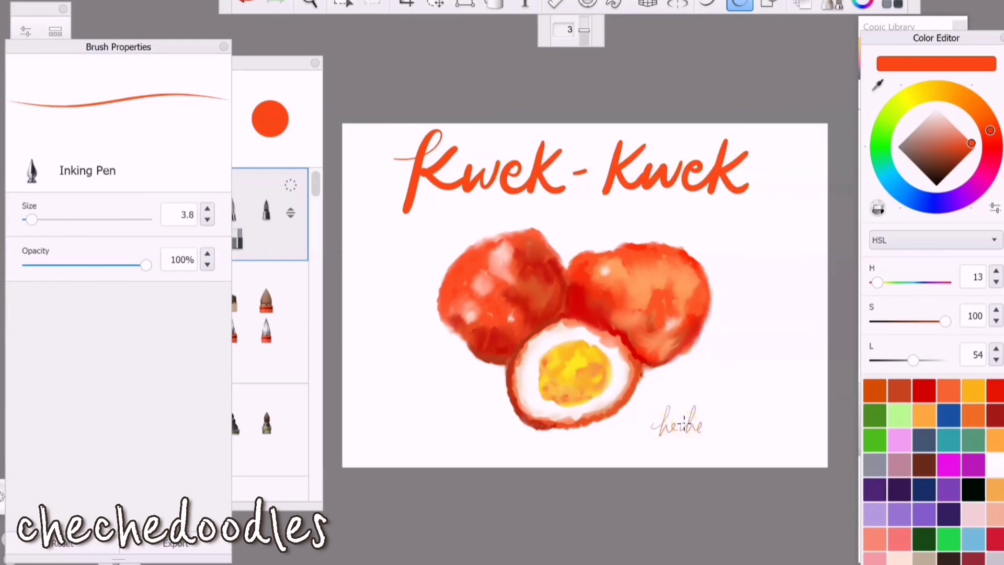
pyautogui.moveTo(683, 418); pyautogui.dragTo(783, 421)
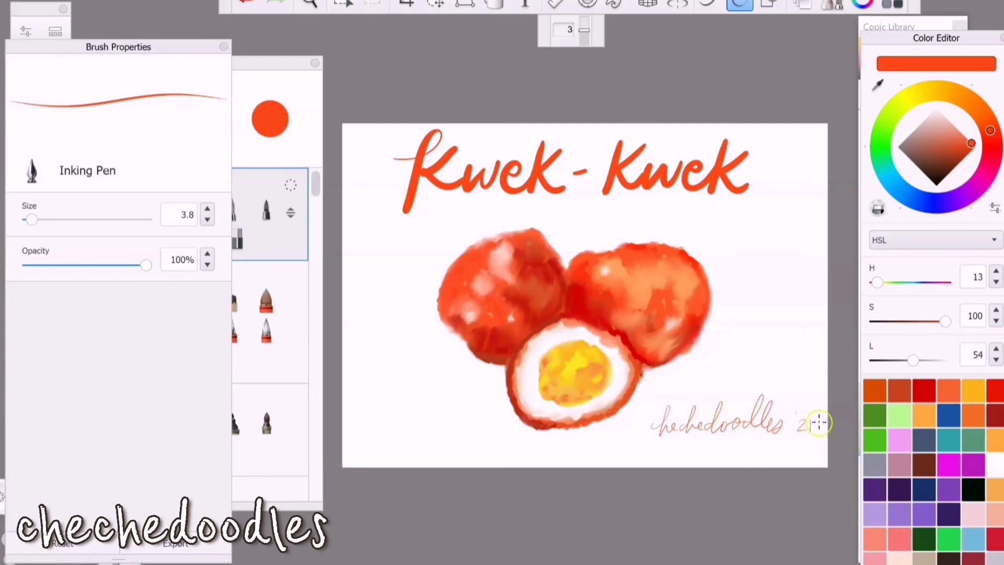